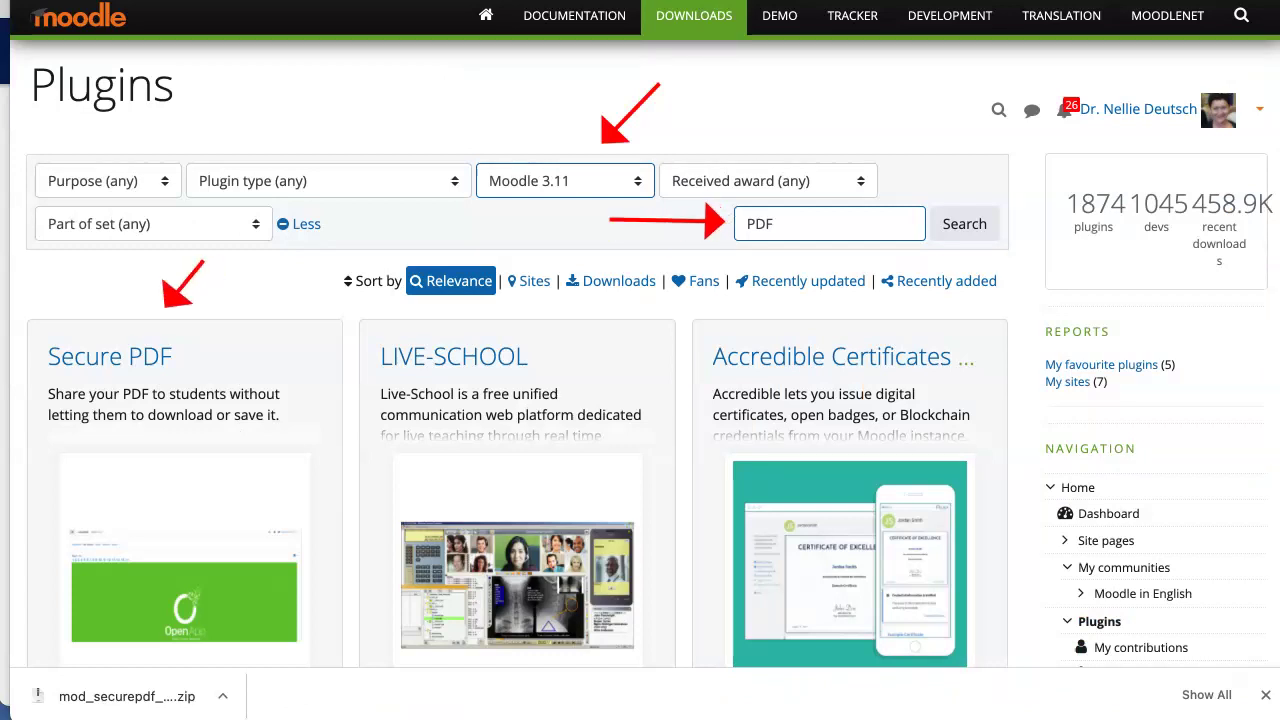
Step: Open the Secure PDF plugin from the PDF search results for Moodle 3.11 and start its installation
scroll(517, 350, "down", 3)
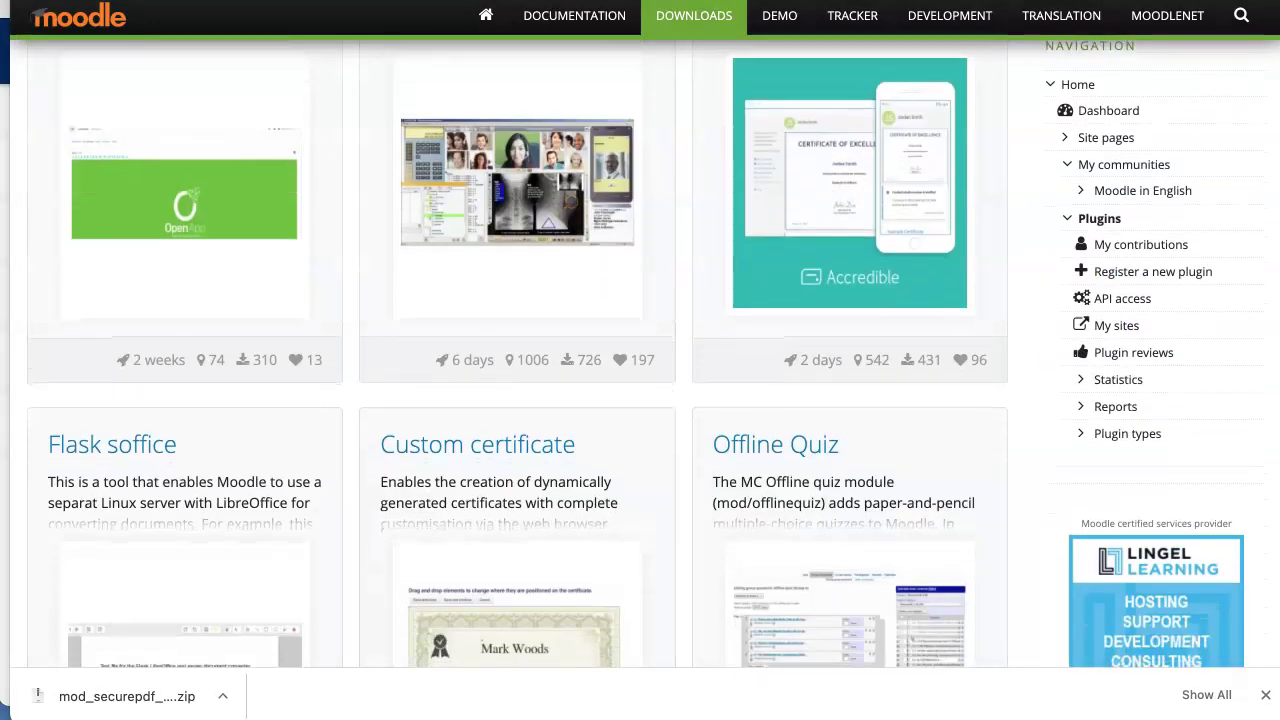
scroll(517, 350, "up", 3)
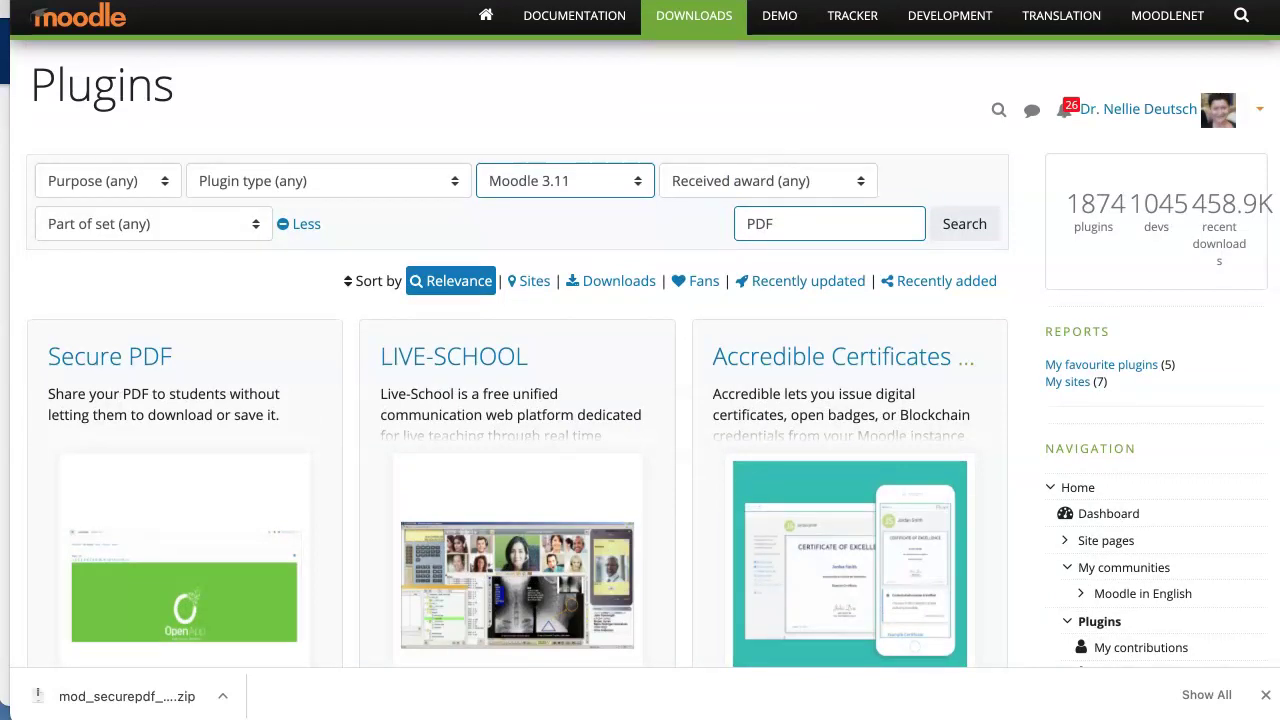
scroll(640, 360, "down", 2)
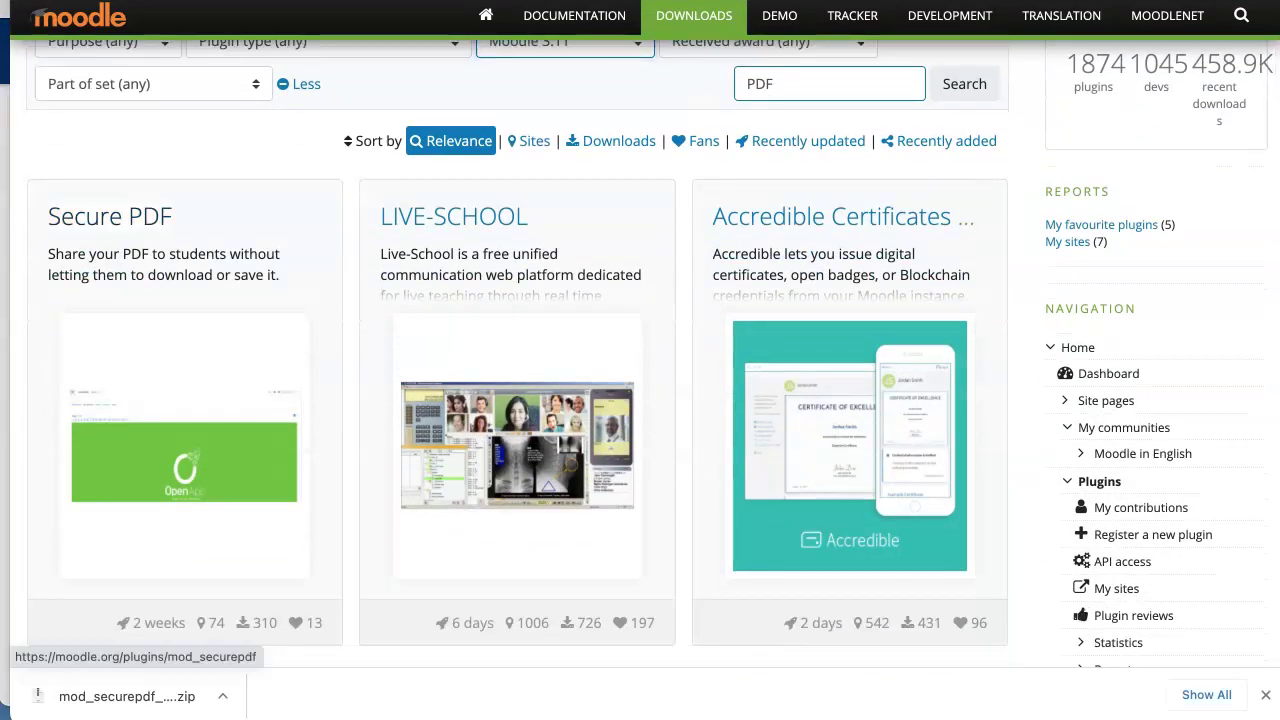
left_click(110, 216)
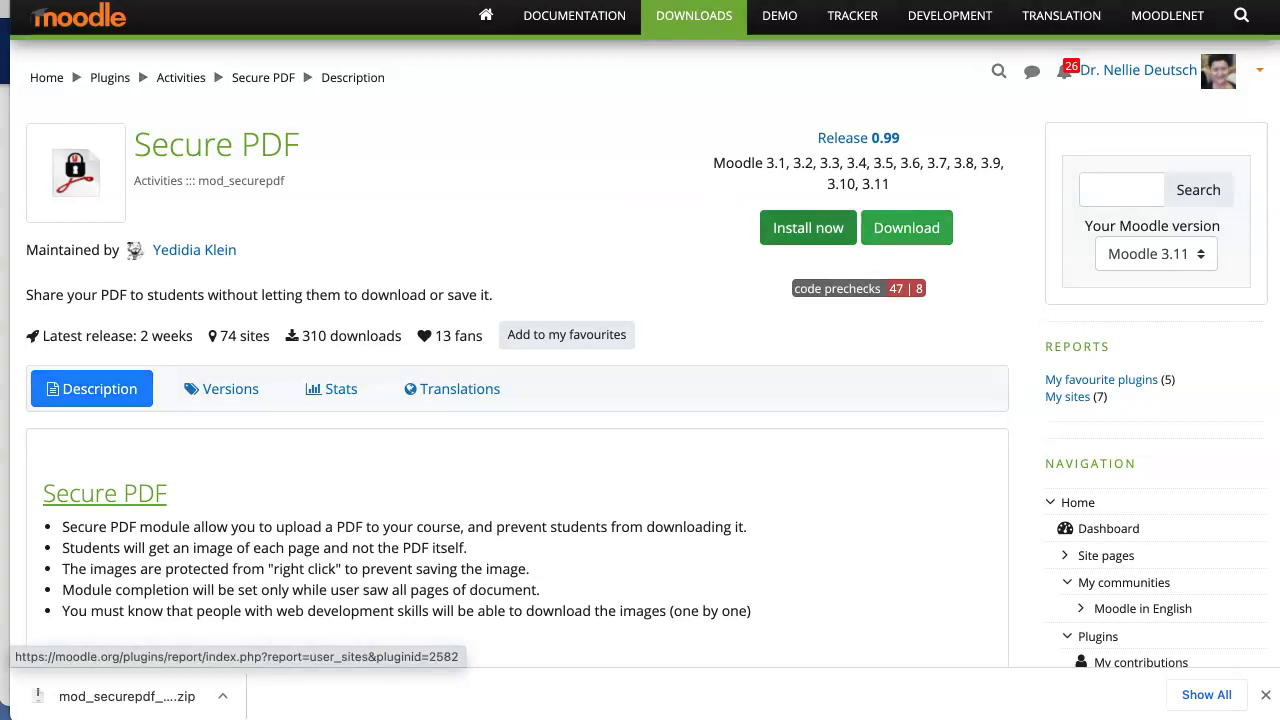
left_click(808, 227)
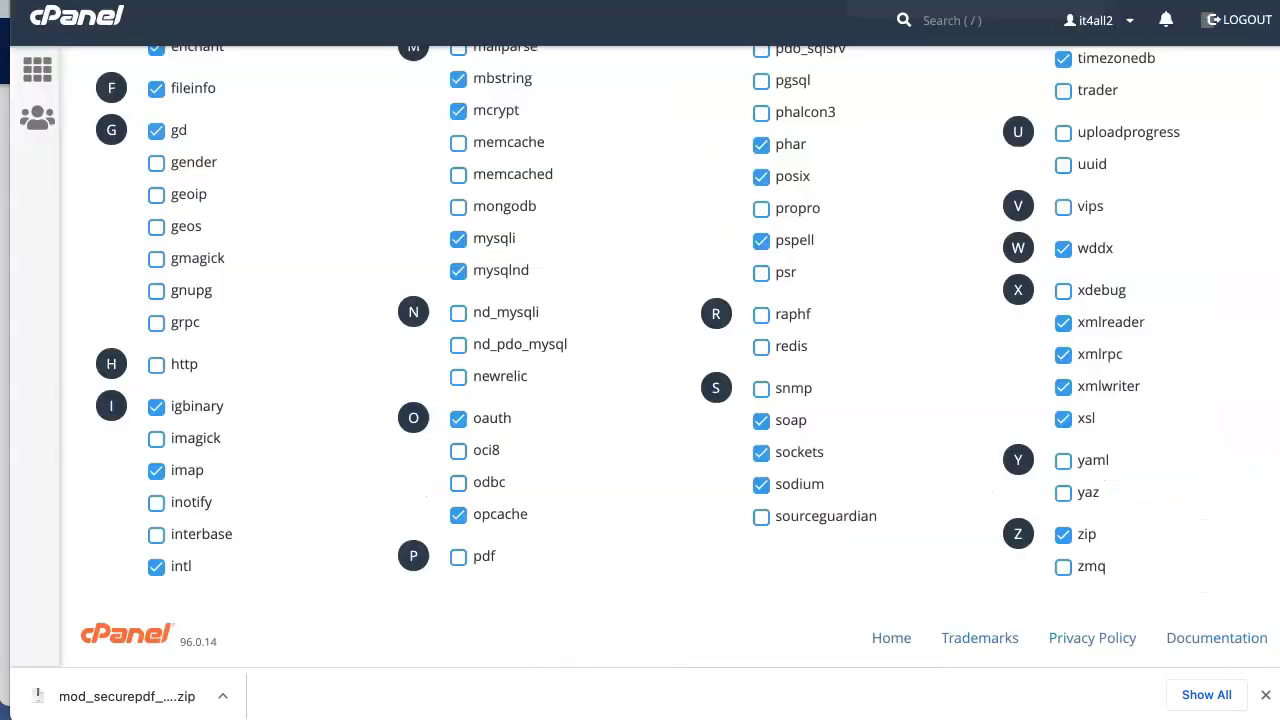
Step: Enable the imagick PHP extension for PHP 7.3 in cPanel's PHP Selector
scroll(640, 360, "up", 6)
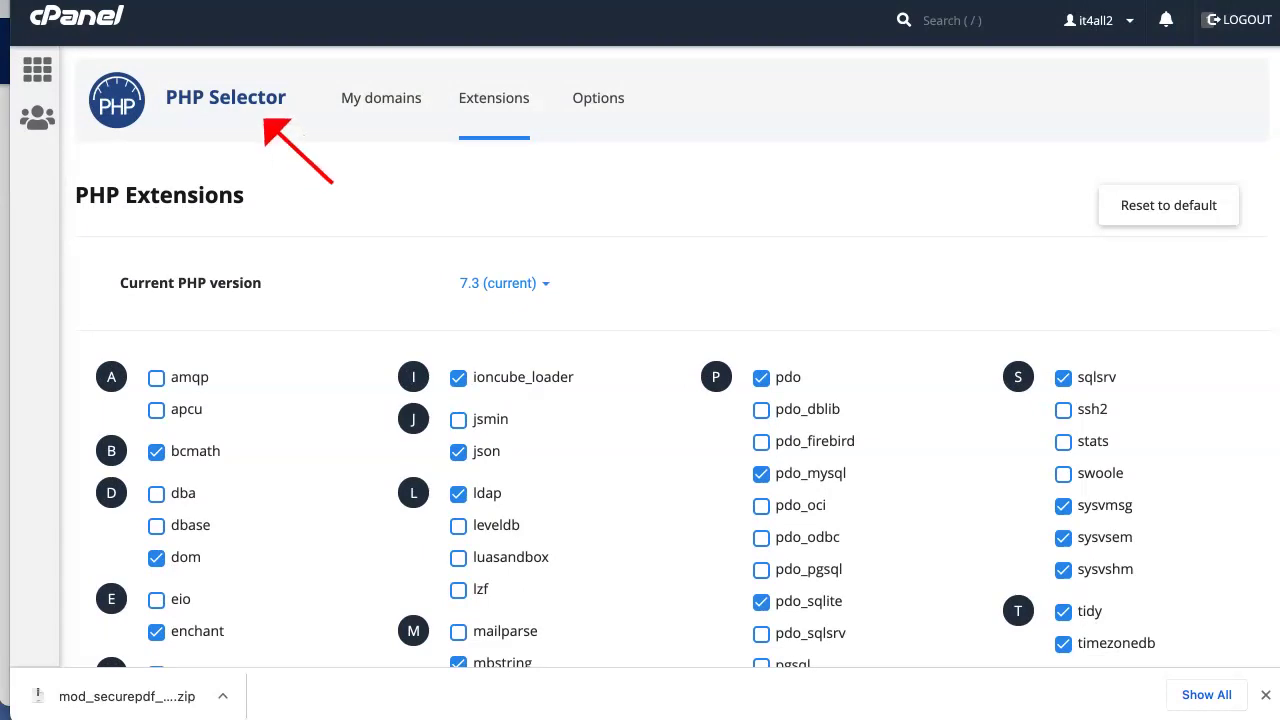
left_click_drag(288, 97, 244, 196)
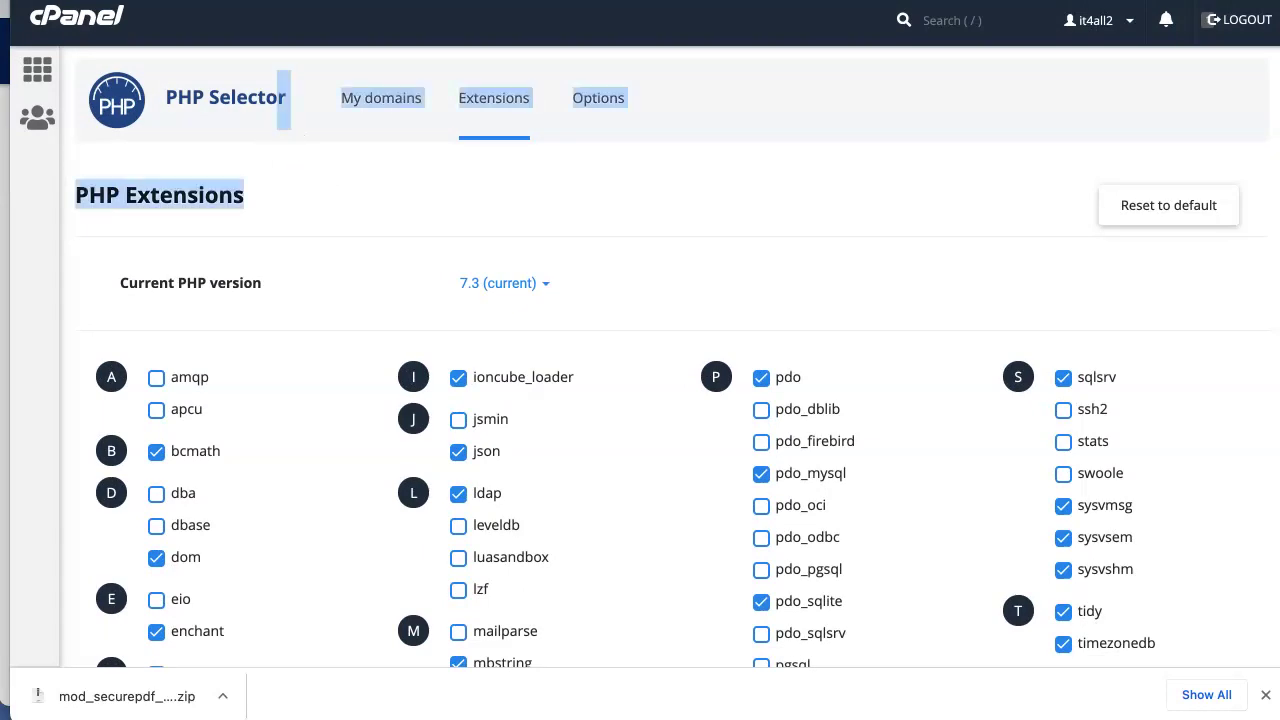
scroll(640, 400, "down", 5)
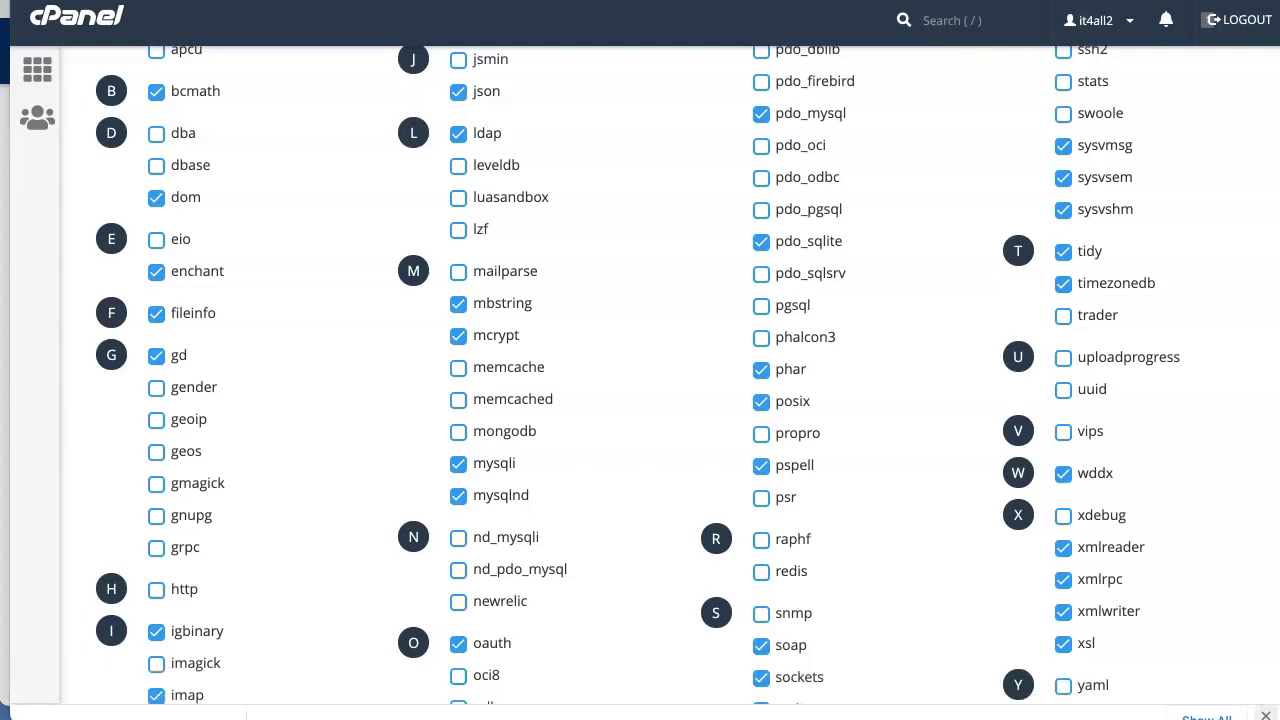
scroll(160, 500, "down", 2)
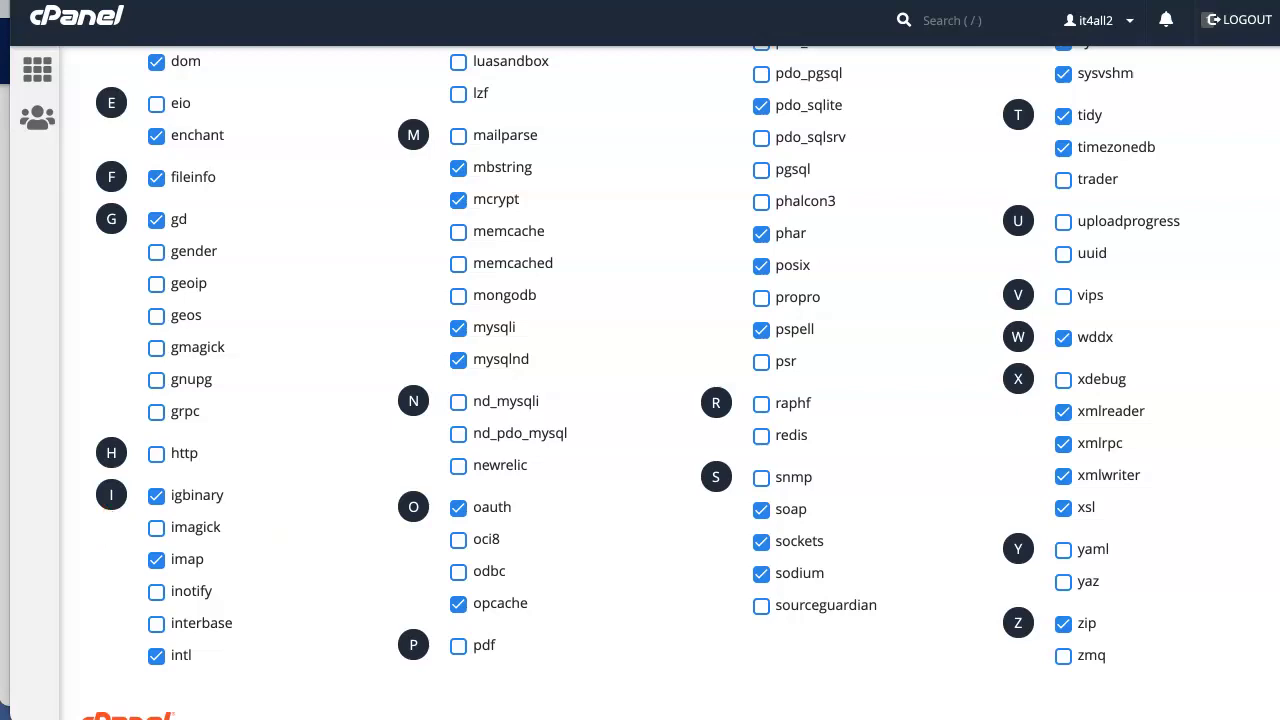
left_click(156, 527)
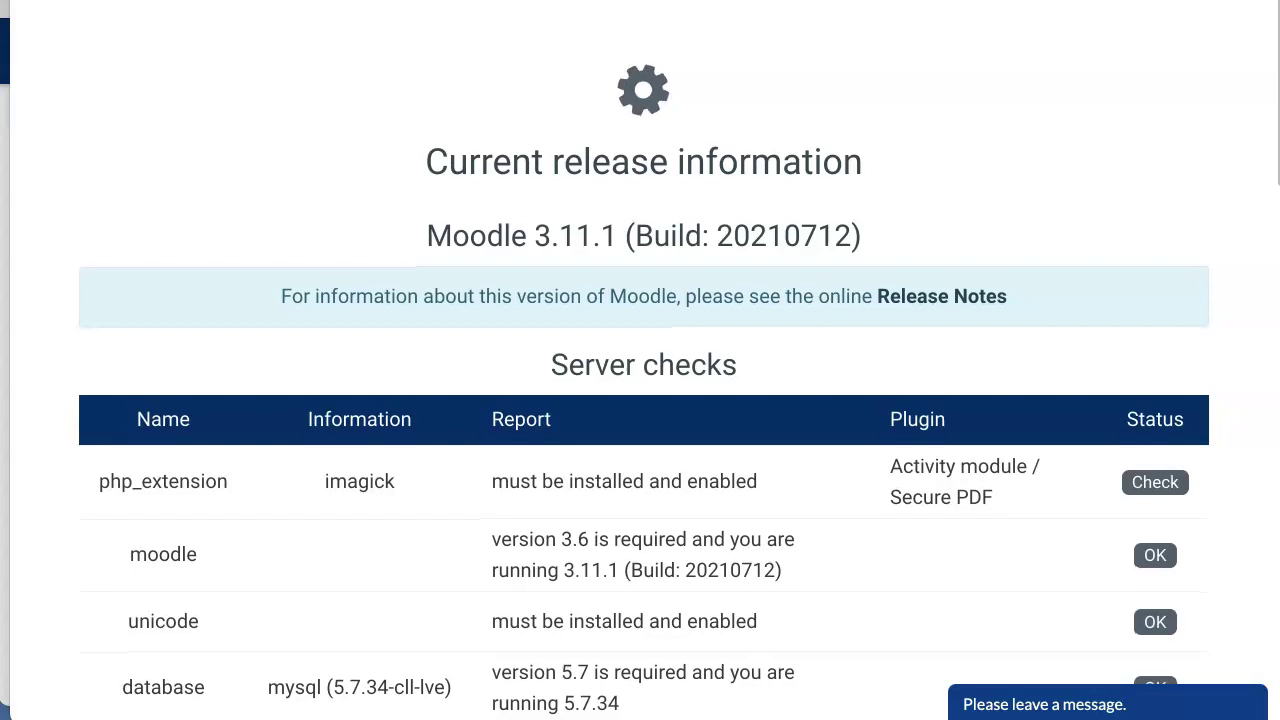
scroll(644, 370, "down", 12)
scroll(644, 370, "down", 9)
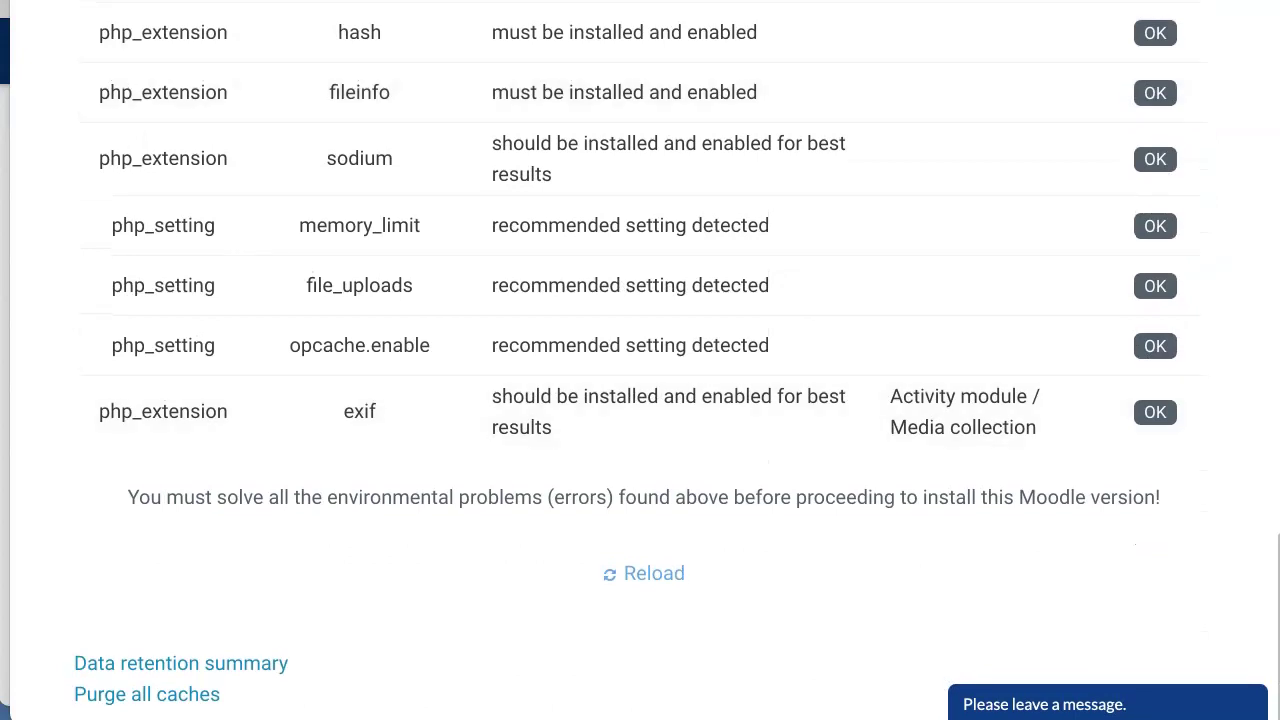
left_click(654, 573)
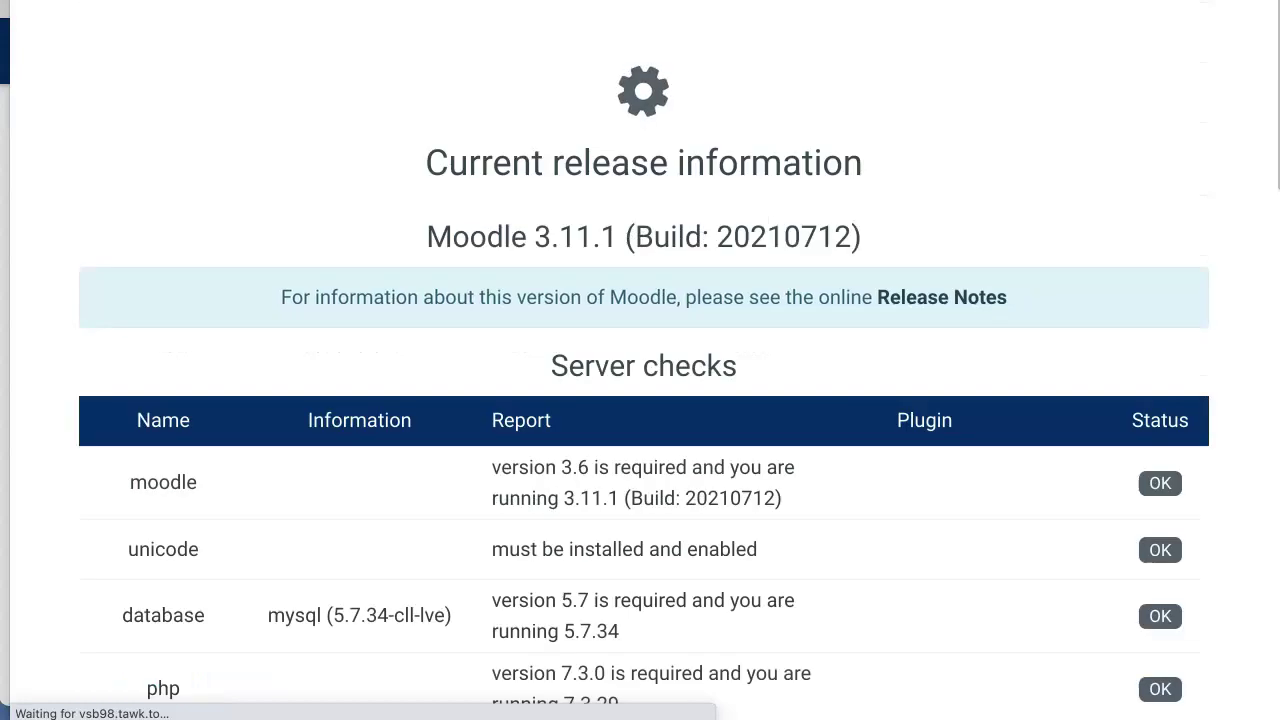
Step: Review the status of every server check, including imagick, and continue to the plugins check
scroll(654, 585, "down", 20)
scroll(654, 585, "up", 5)
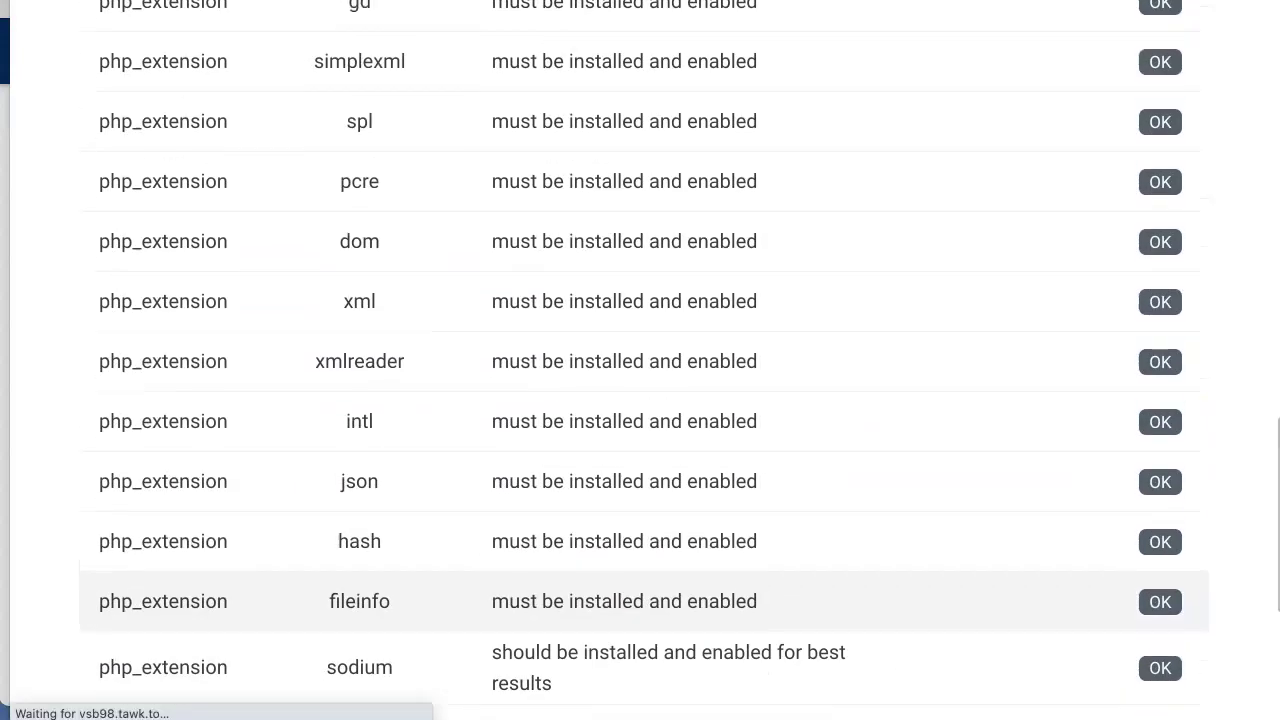
scroll(640, 360, "up", 15)
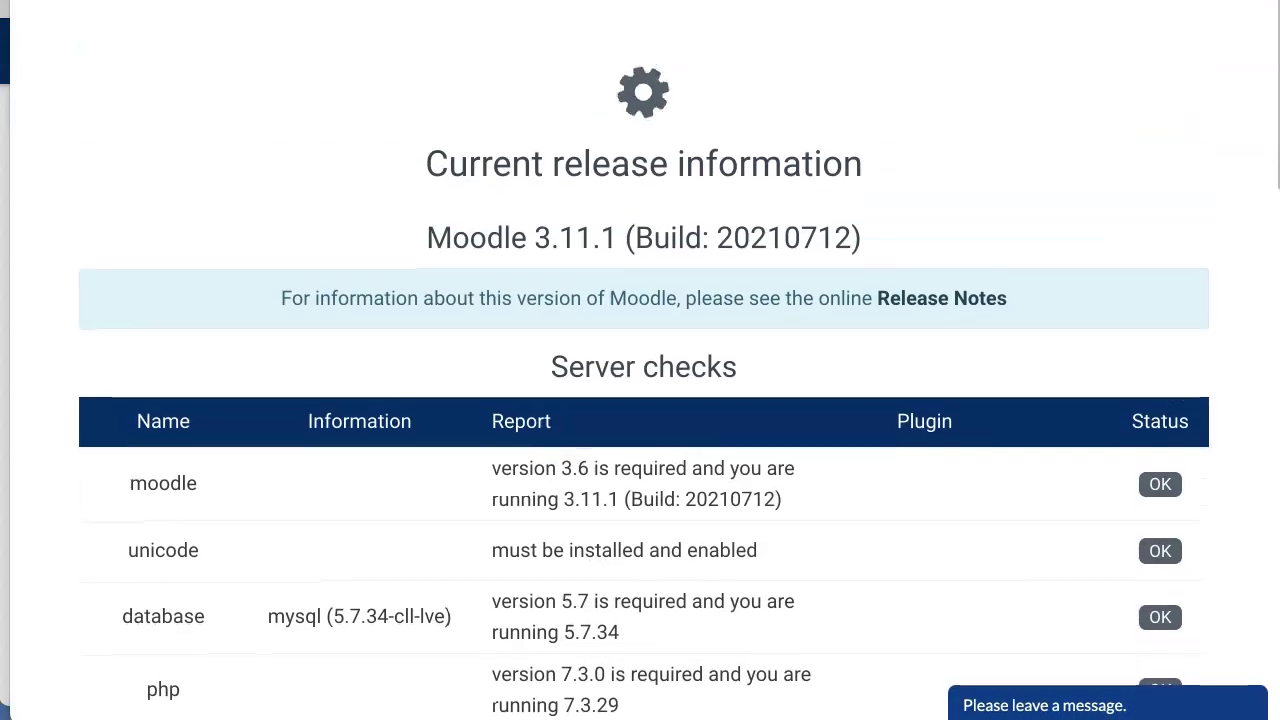
scroll(640, 537, "down", 3)
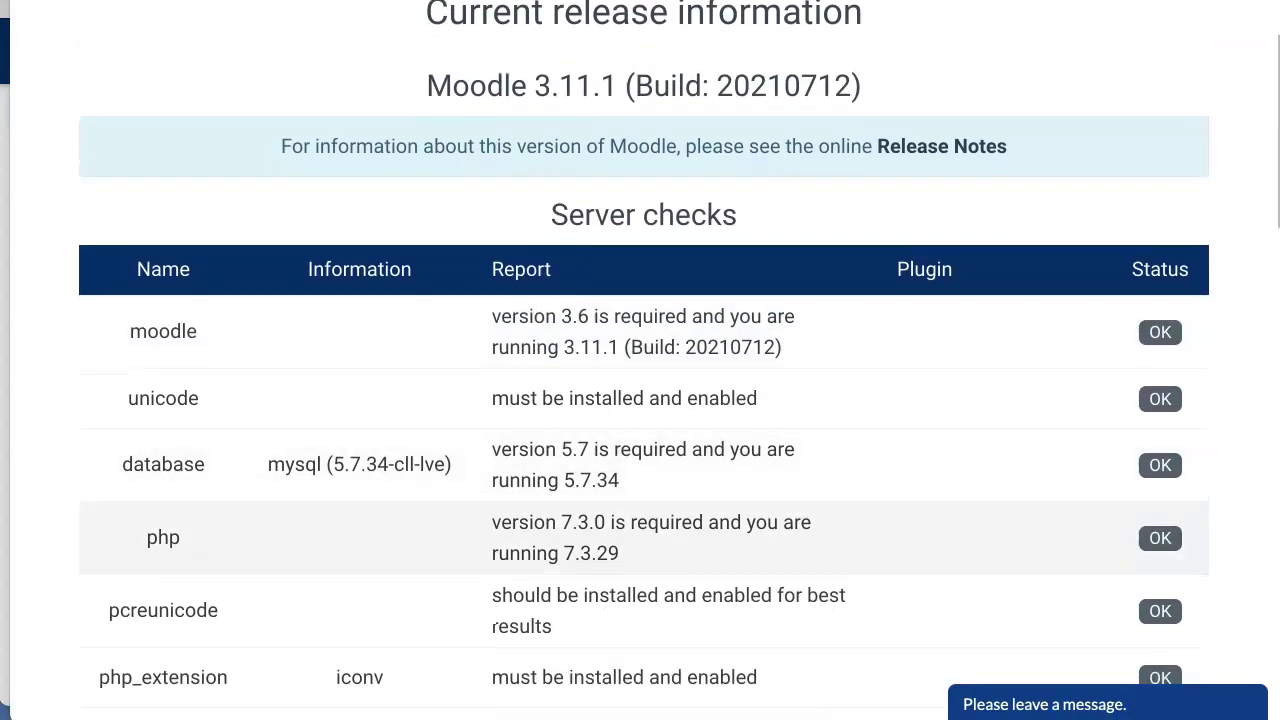
scroll(640, 520, "down", 5)
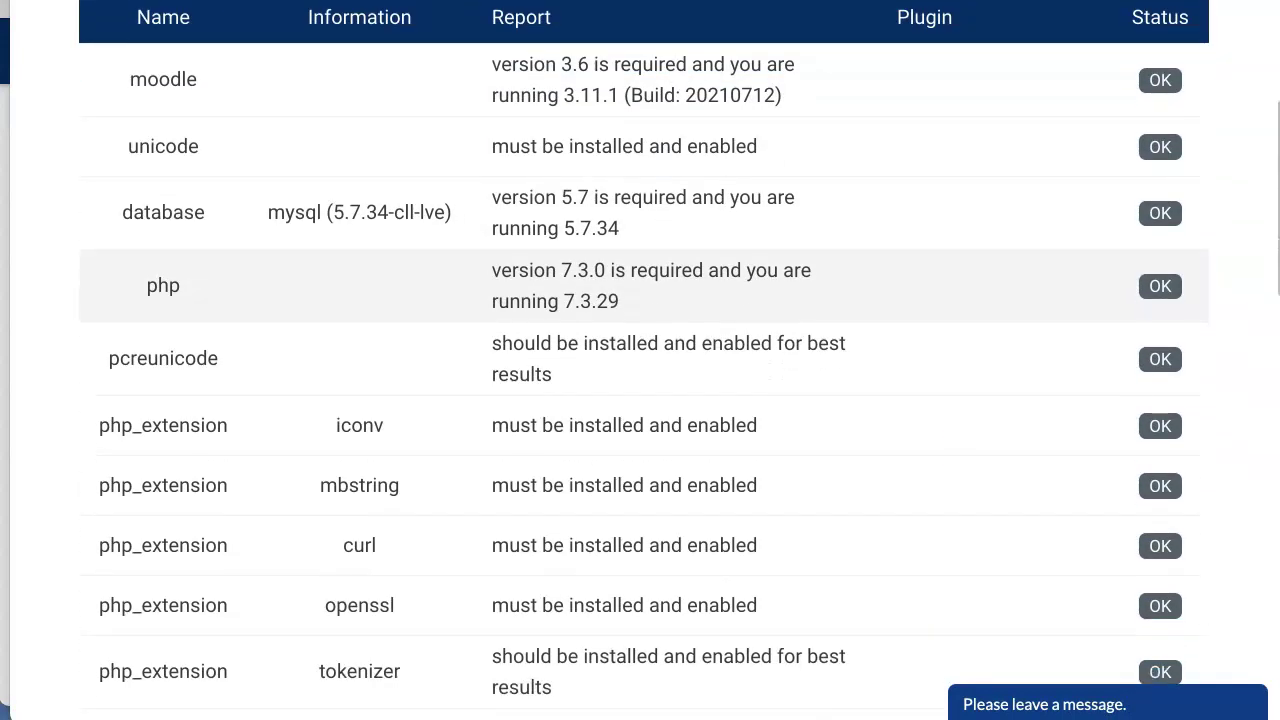
scroll(640, 512, "down", 5)
scroll(640, 512, "up", 6)
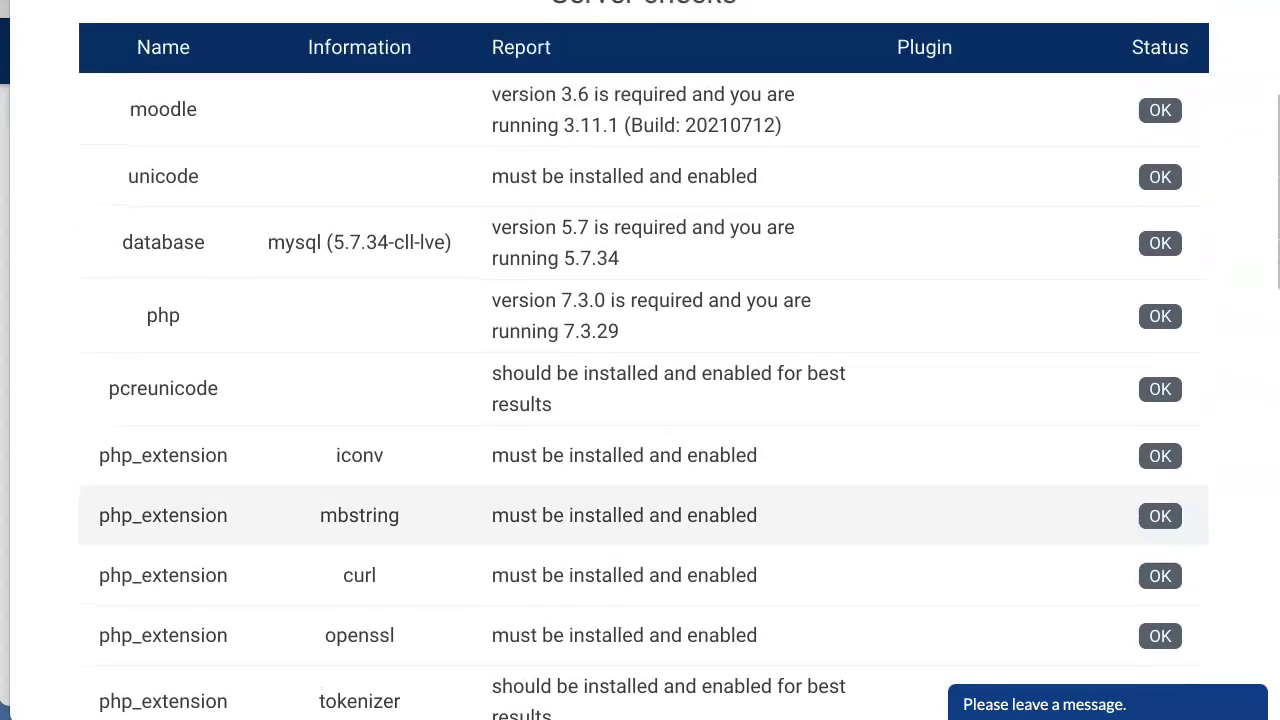
scroll(640, 400, "down", 20)
scroll(640, 360, "down", 2)
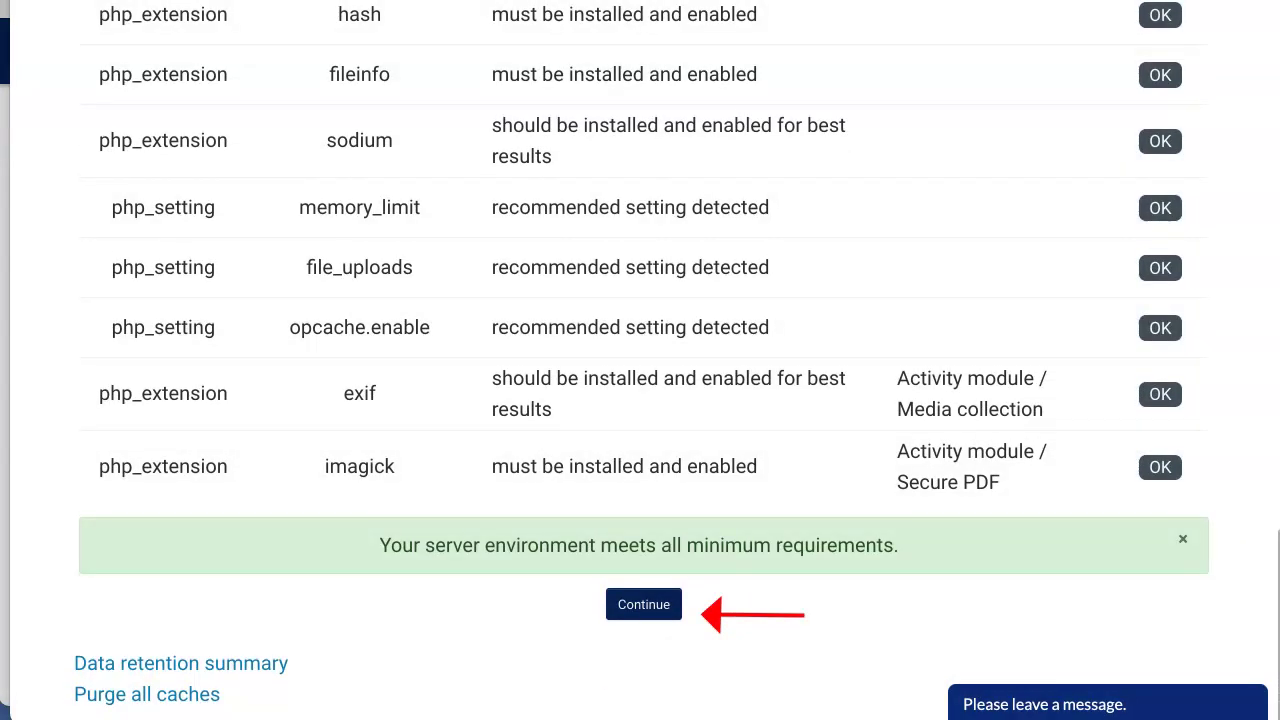
left_click(643, 604)
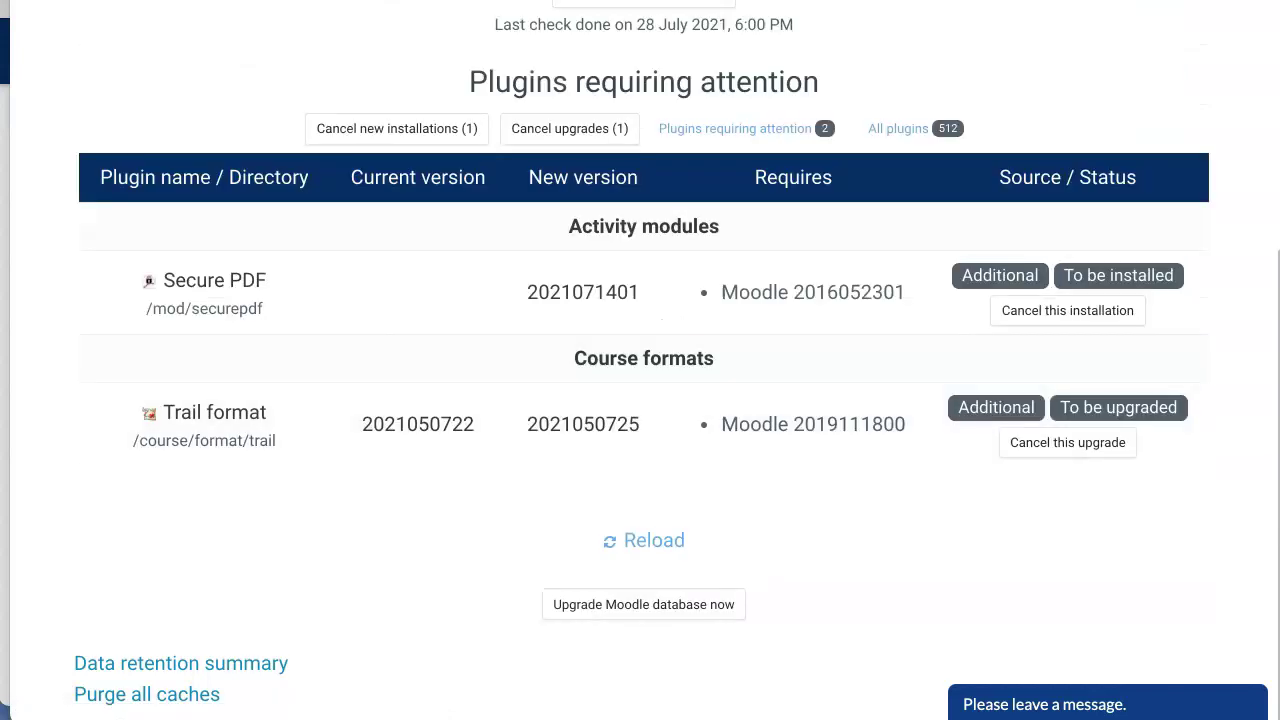
Step: Upgrade the Moodle database for Secure PDF and Trail format, and save the new Secure PDF settings with the default image resolution of 150
double_click(654, 540)
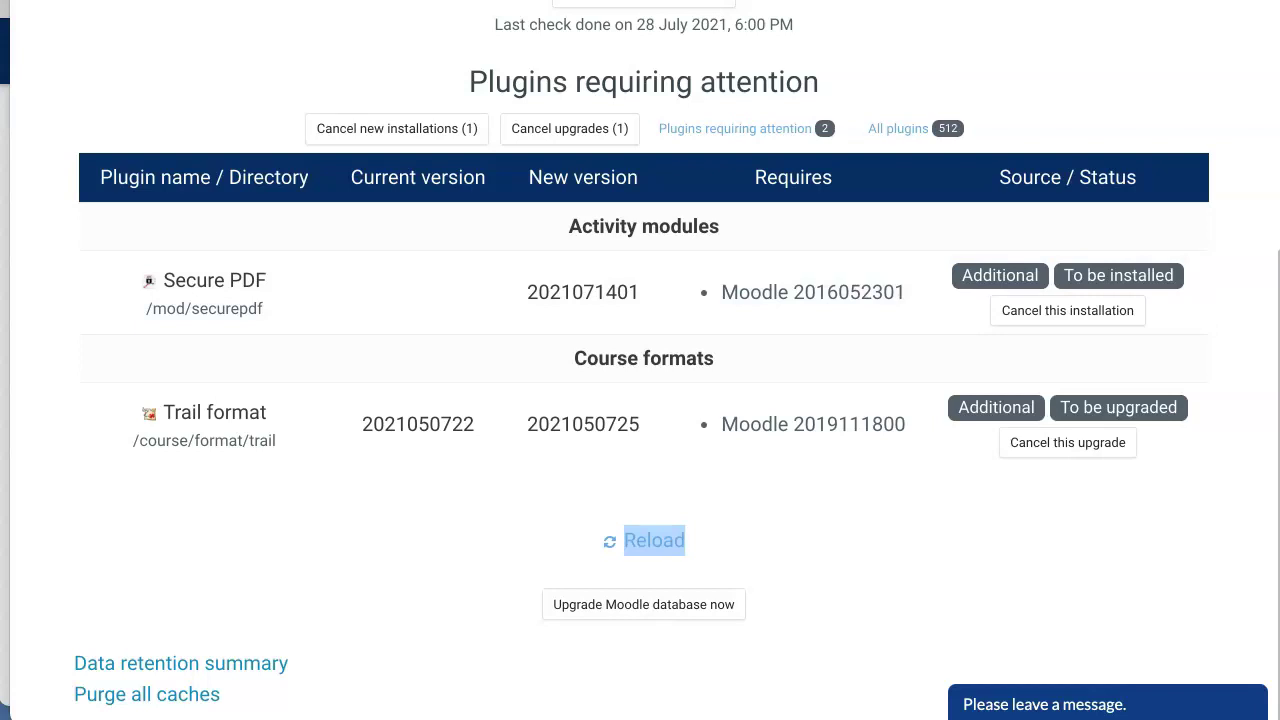
left_click(644, 604)
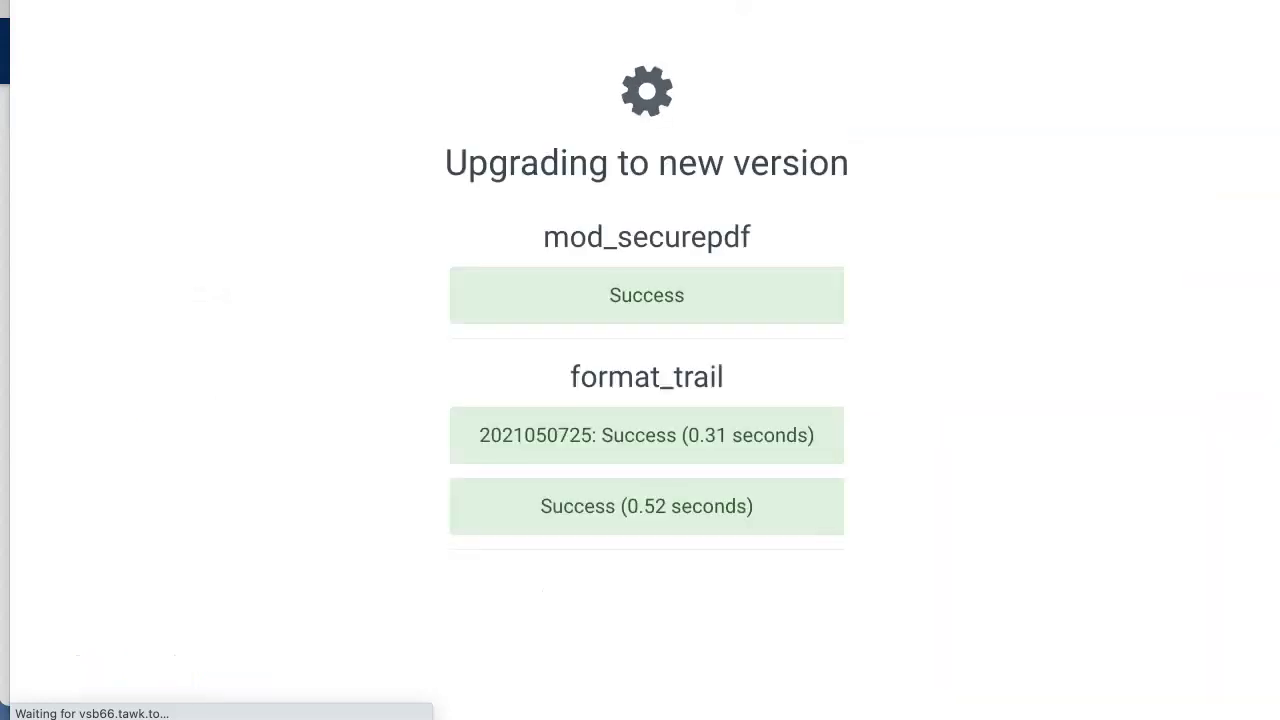
left_click(646, 581)
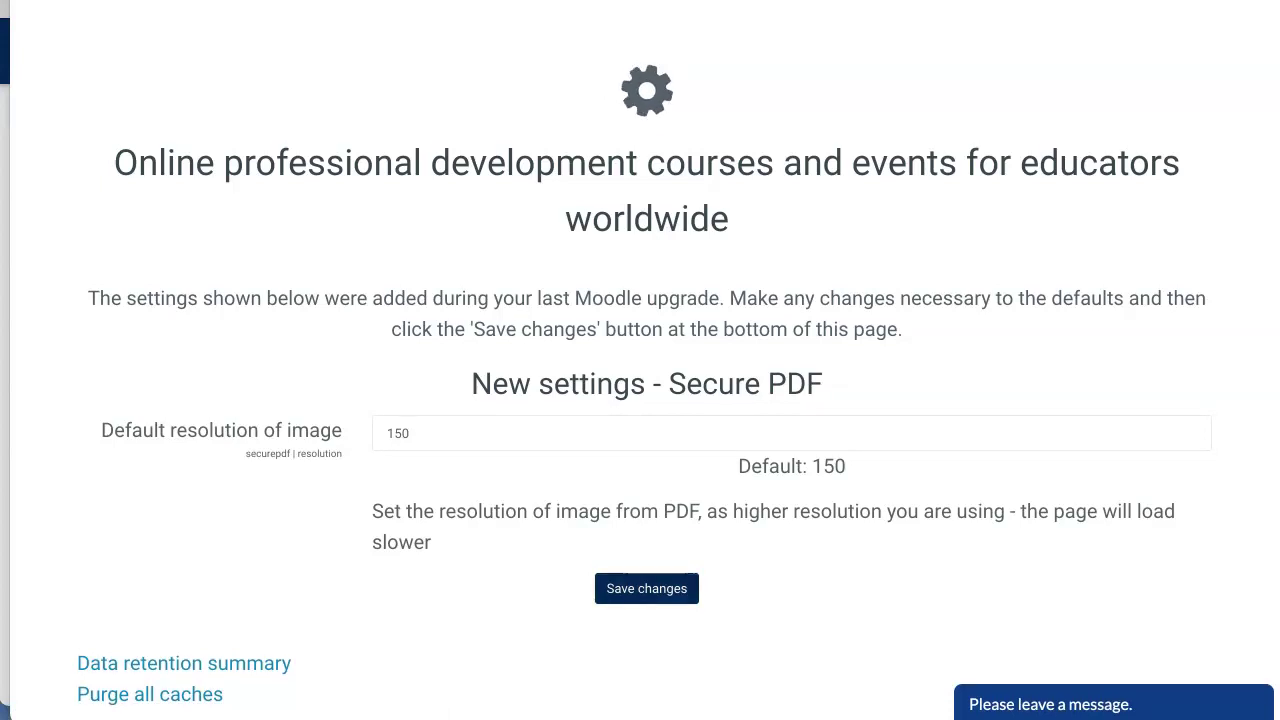
left_click(647, 589)
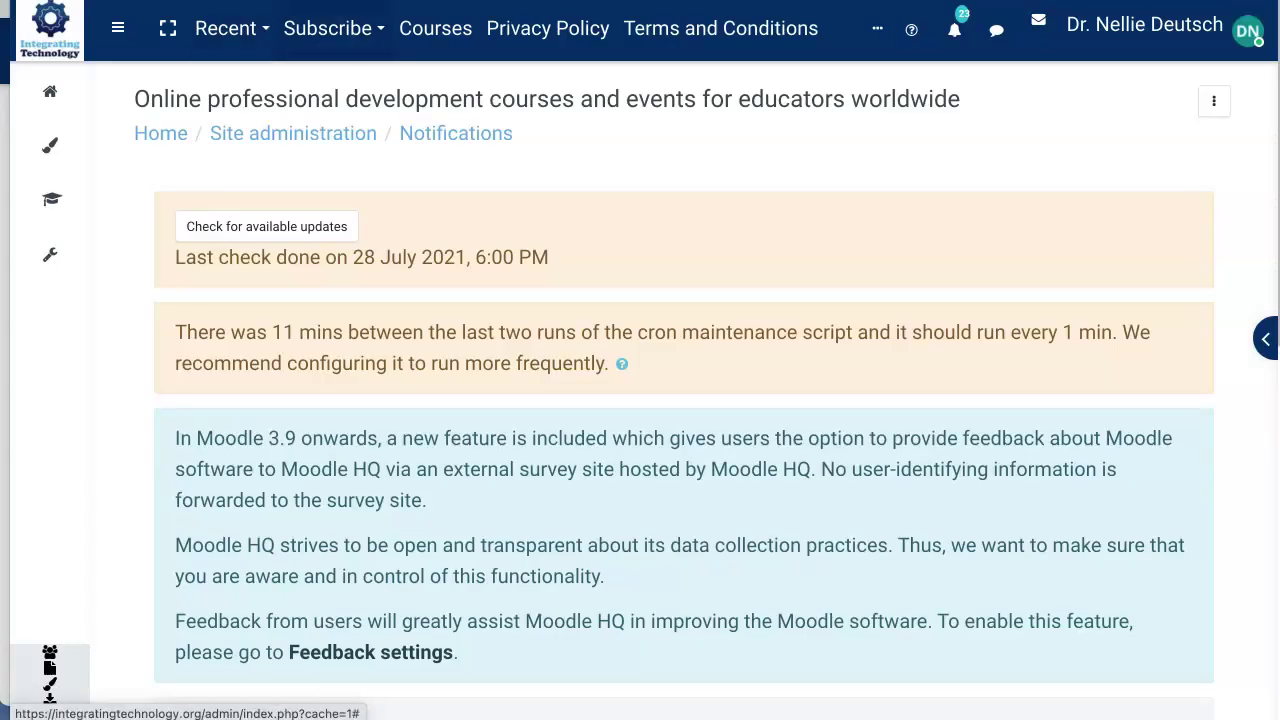
Step: Open the recently visited Practice course and turn editing on
left_click(230, 28)
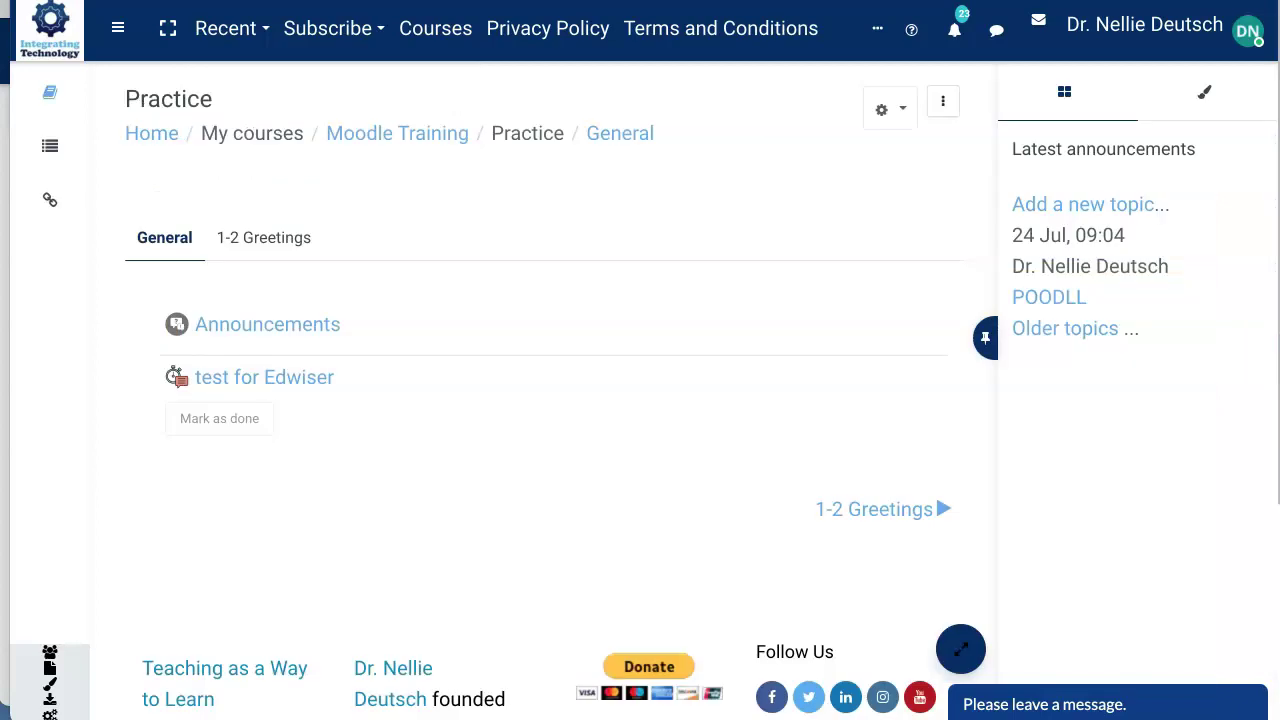
scroll(542, 392, "down", 1)
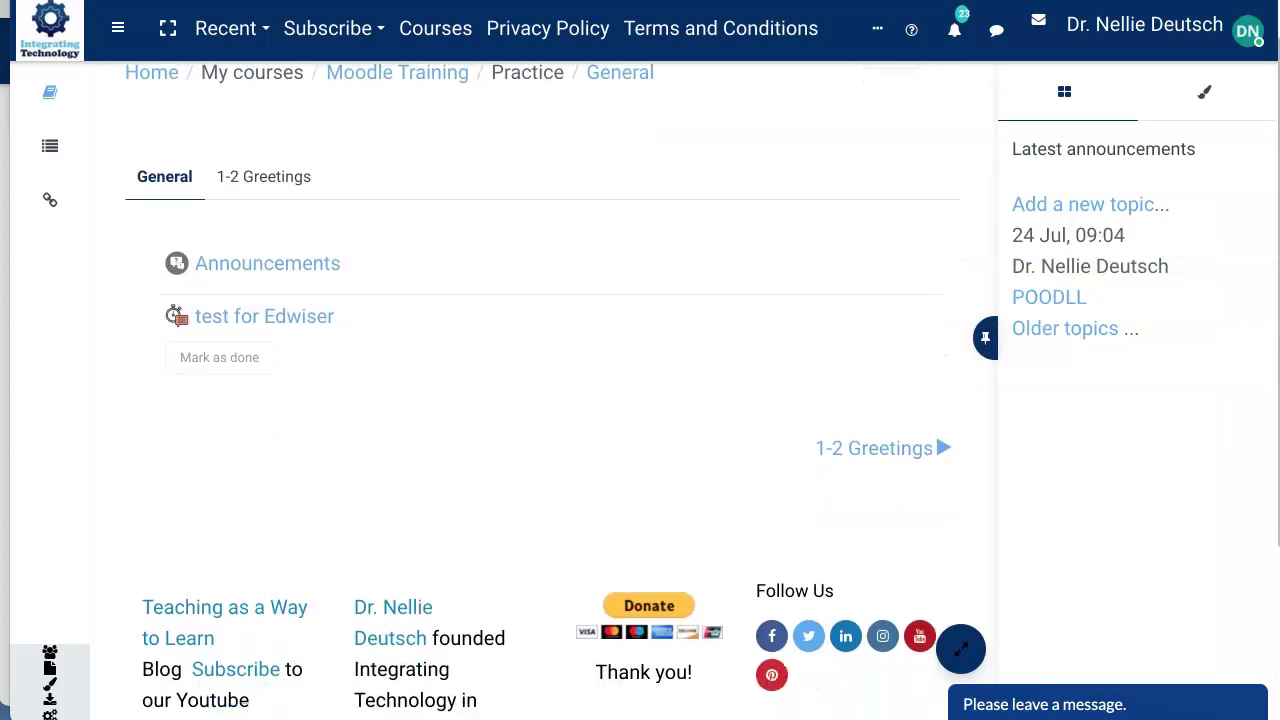
scroll(542, 392, "up", 1)
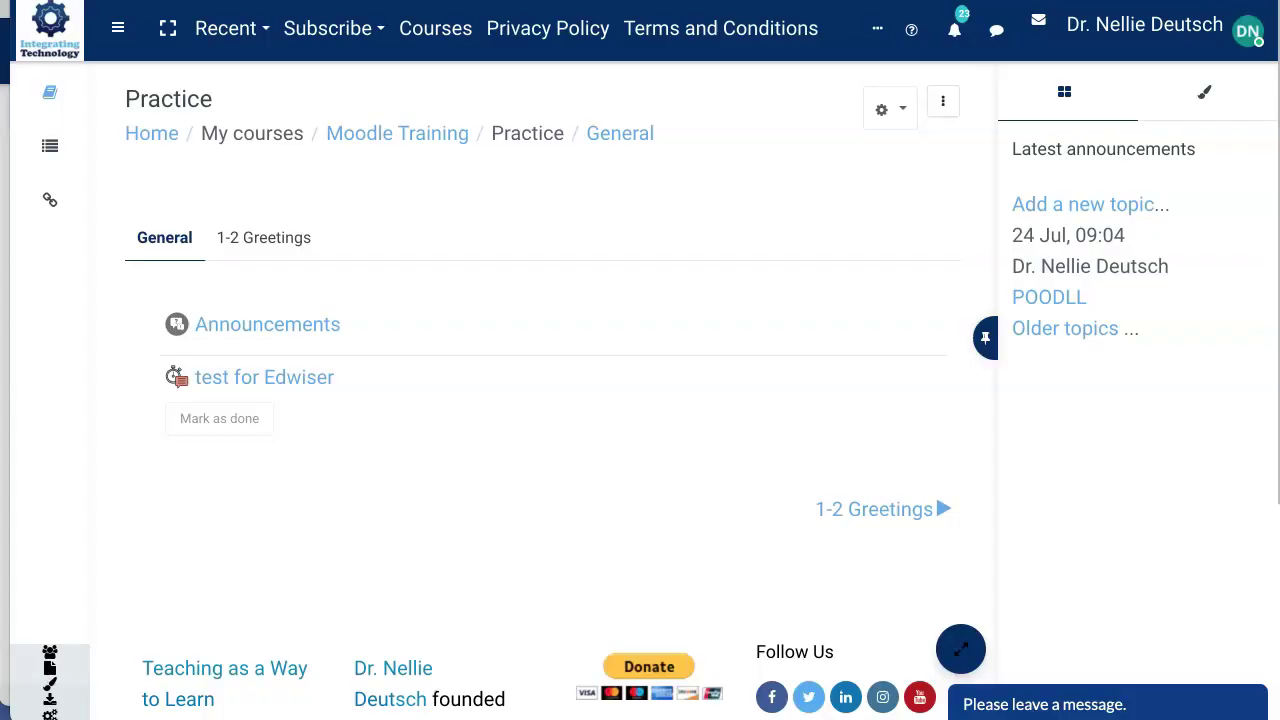
left_click(942, 101)
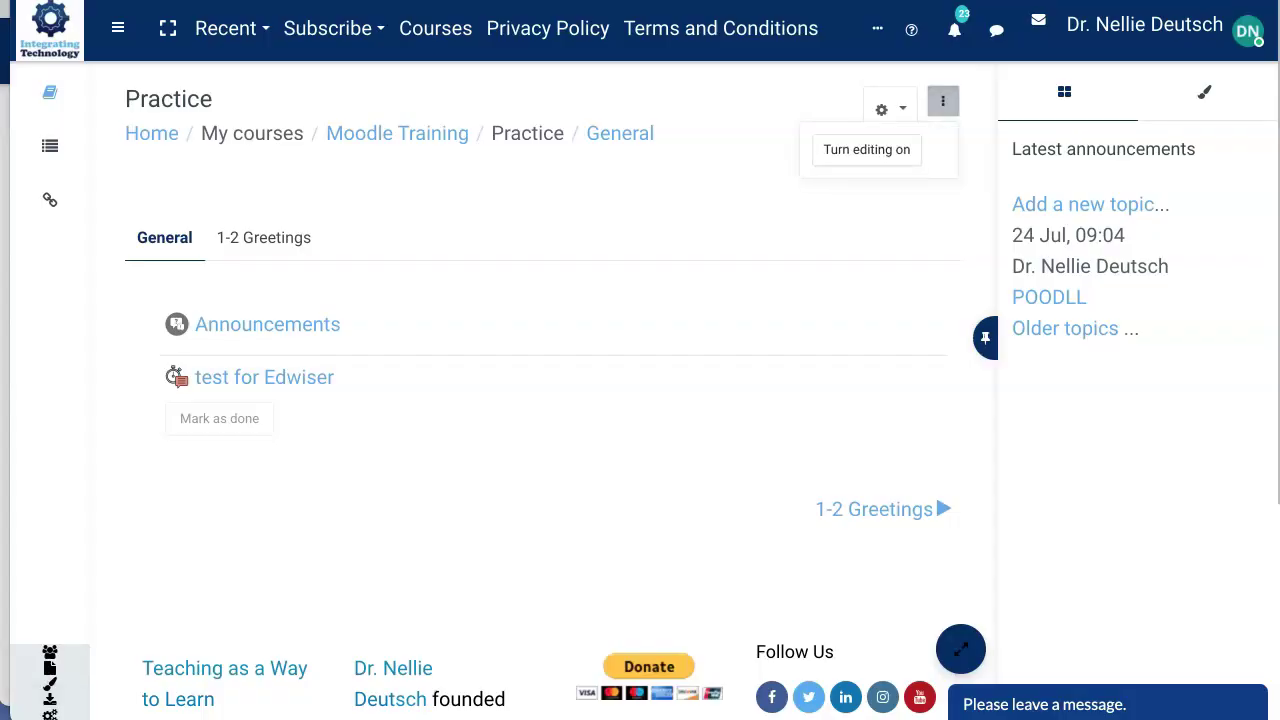
left_click(866, 149)
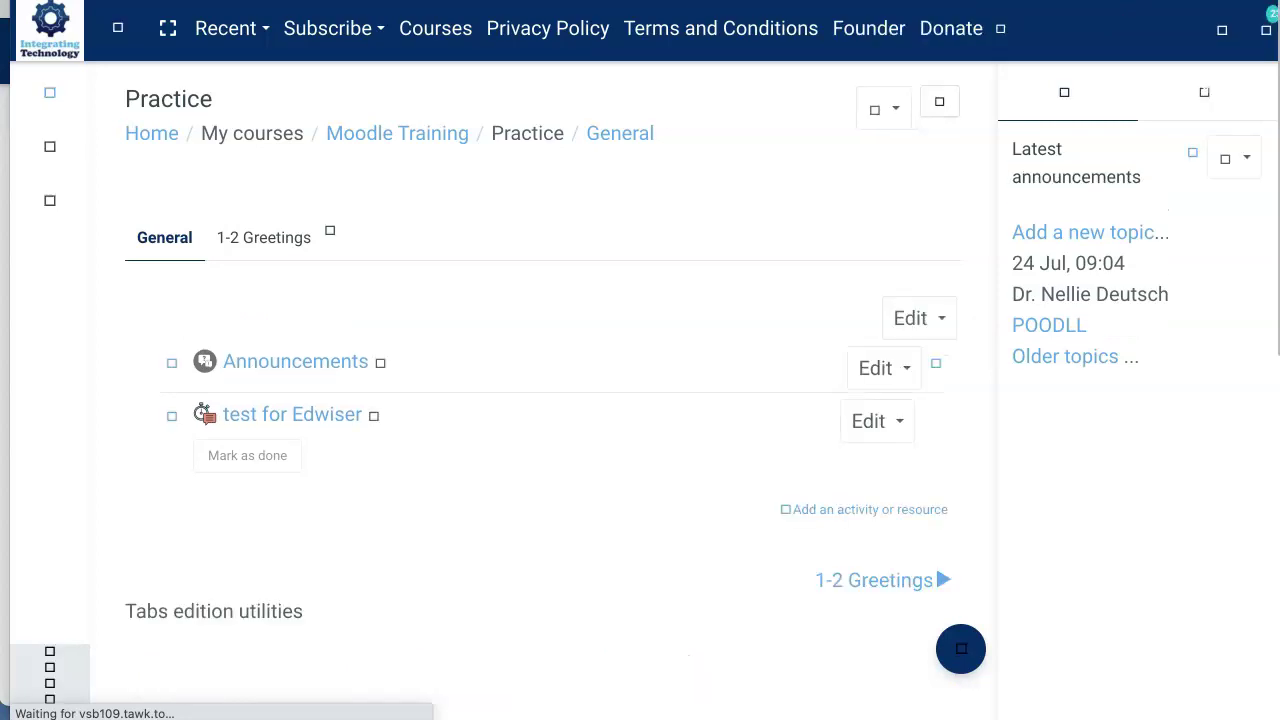
Step: Open the form for a new Secure PDF activity in the course's General section and go to its file selection
scroll(870, 510, "down", 1)
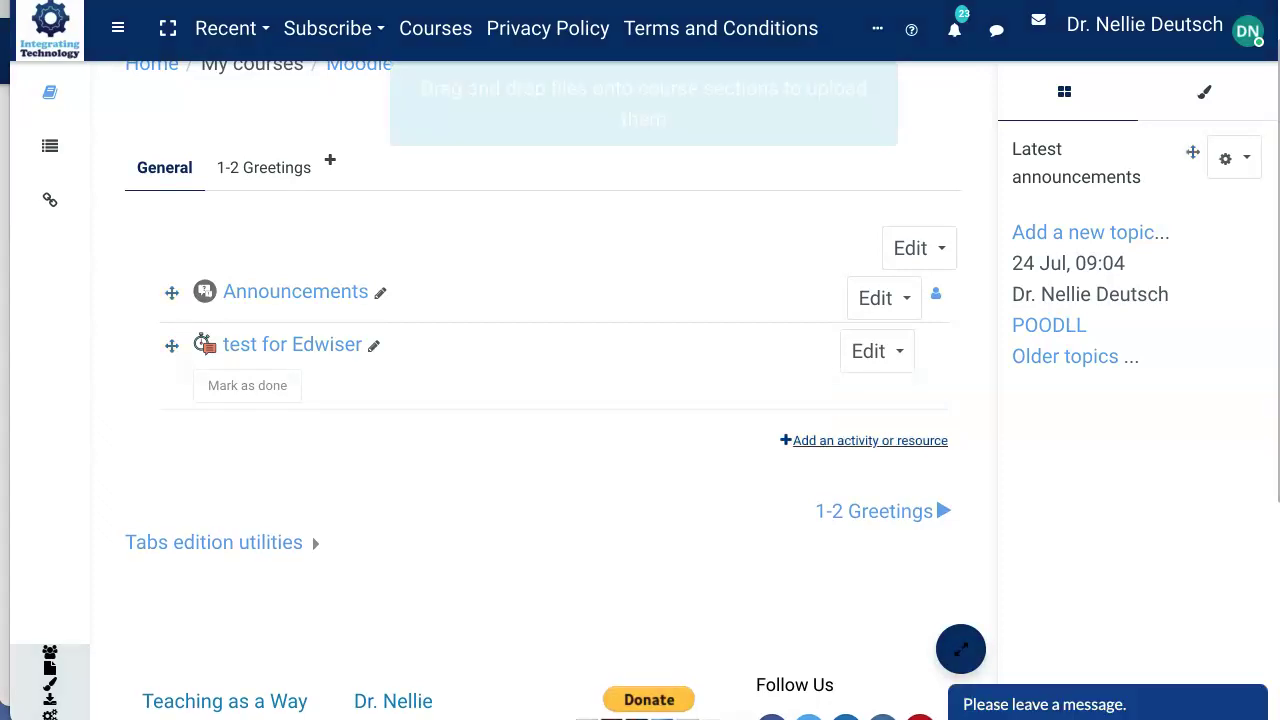
left_click(863, 440)
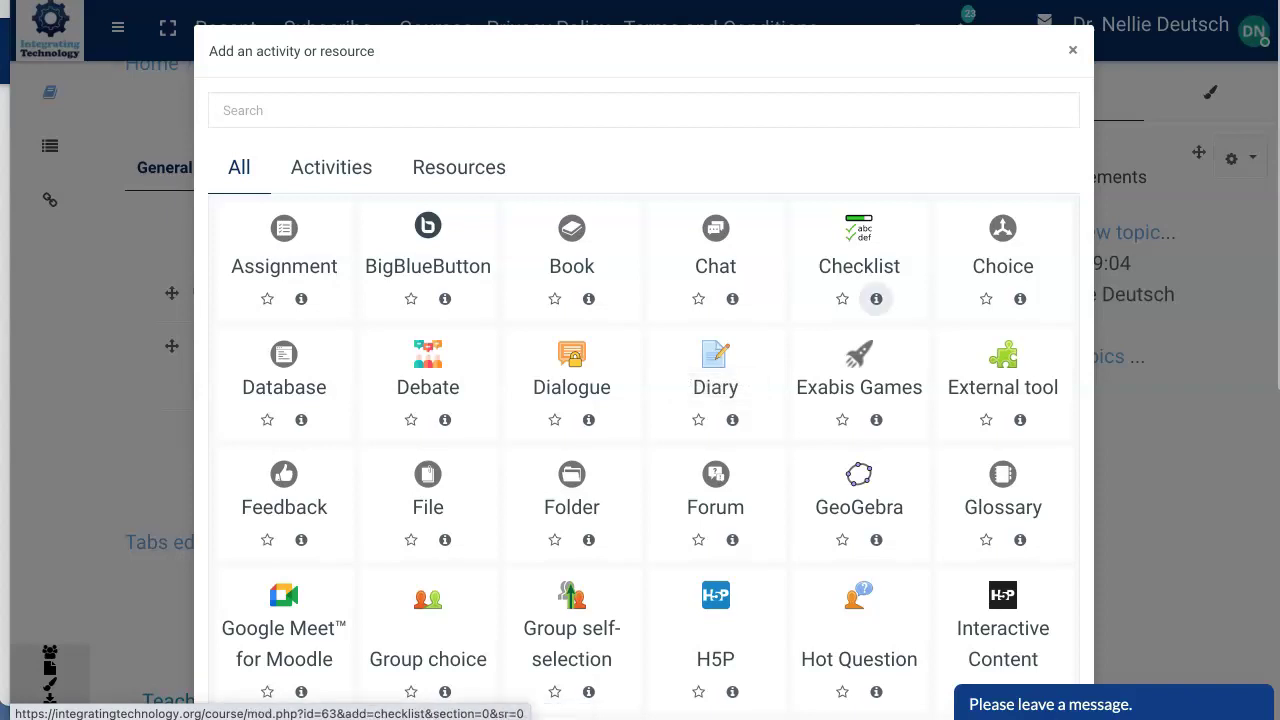
scroll(876, 298, "down", 2)
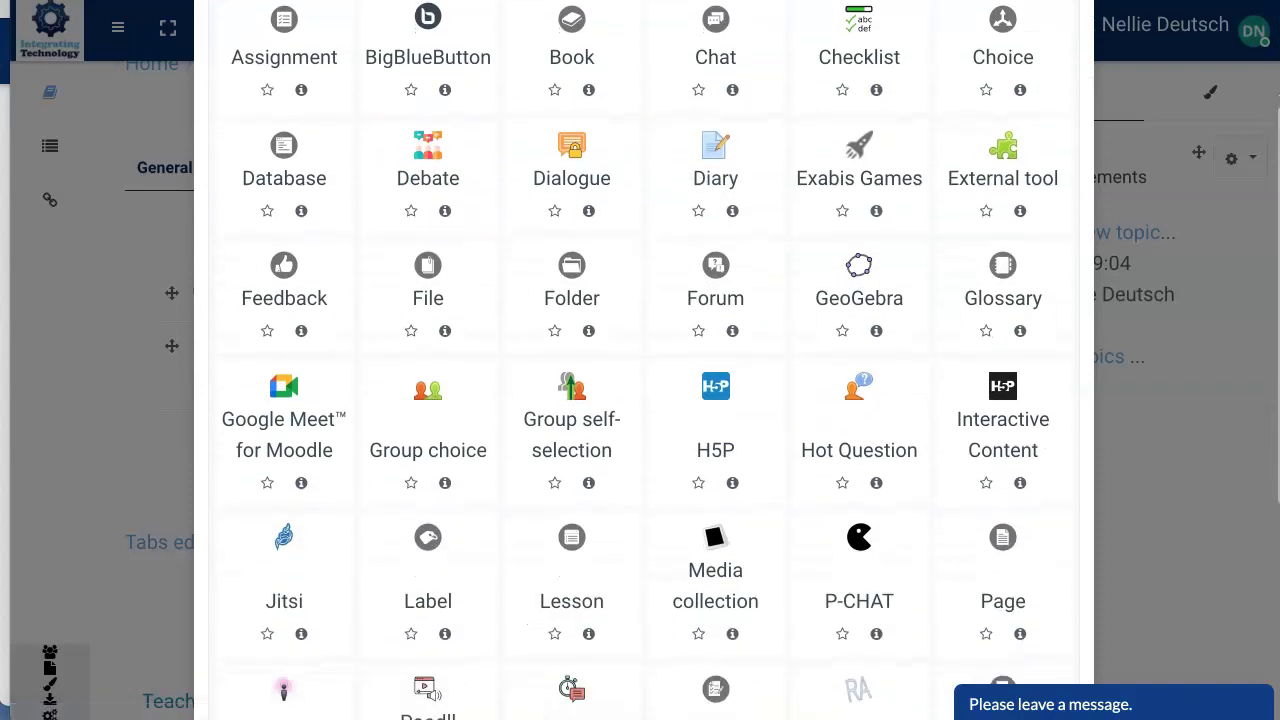
scroll(859, 420, "down", 3)
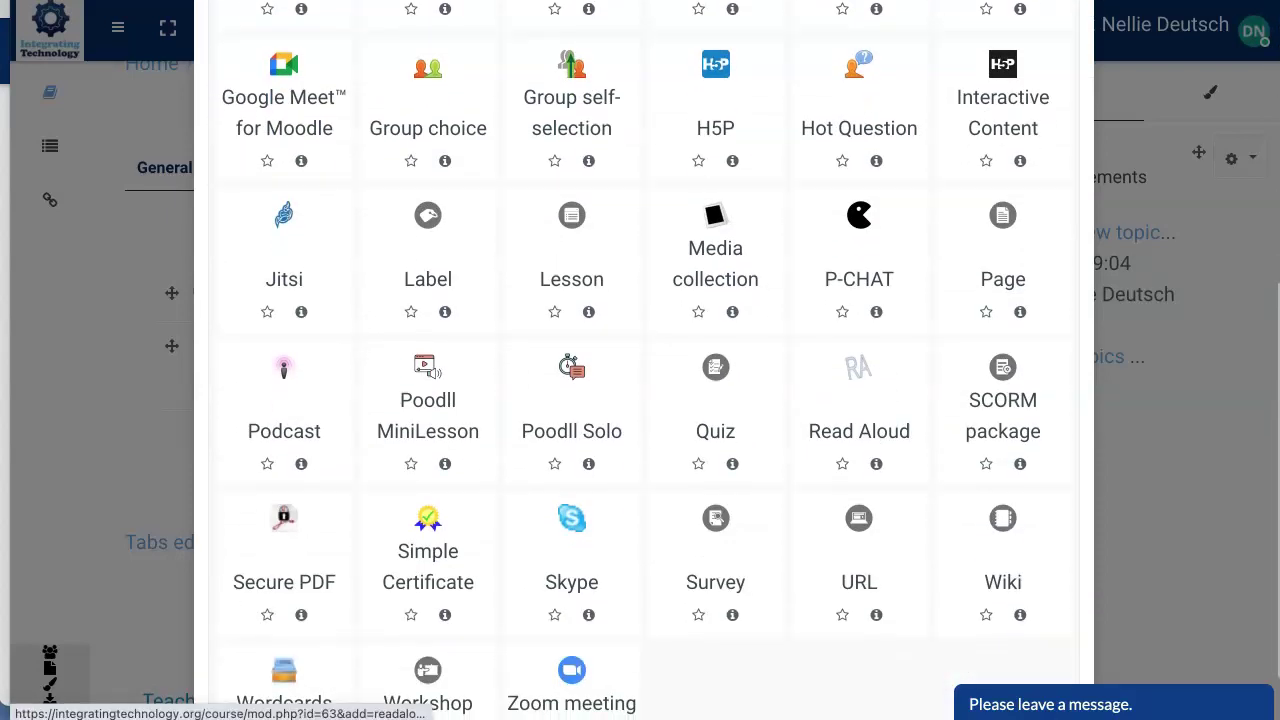
scroll(859, 400, "down", 1)
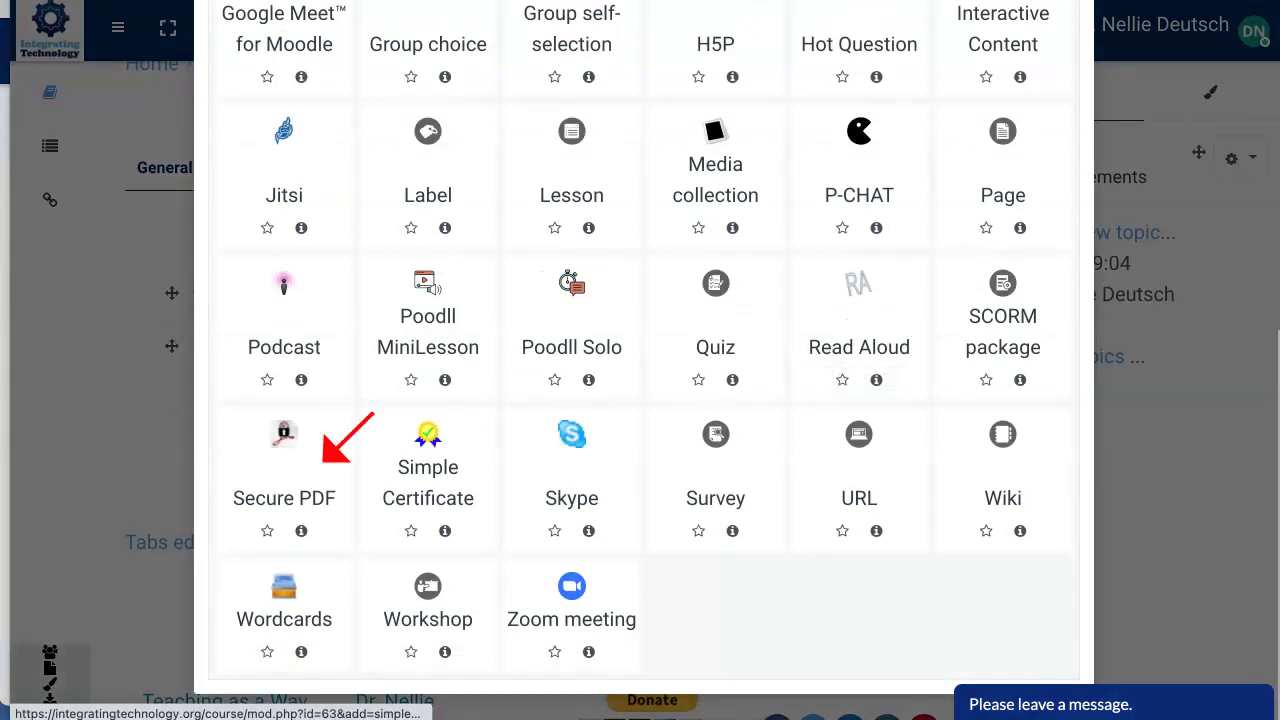
left_click(428, 483)
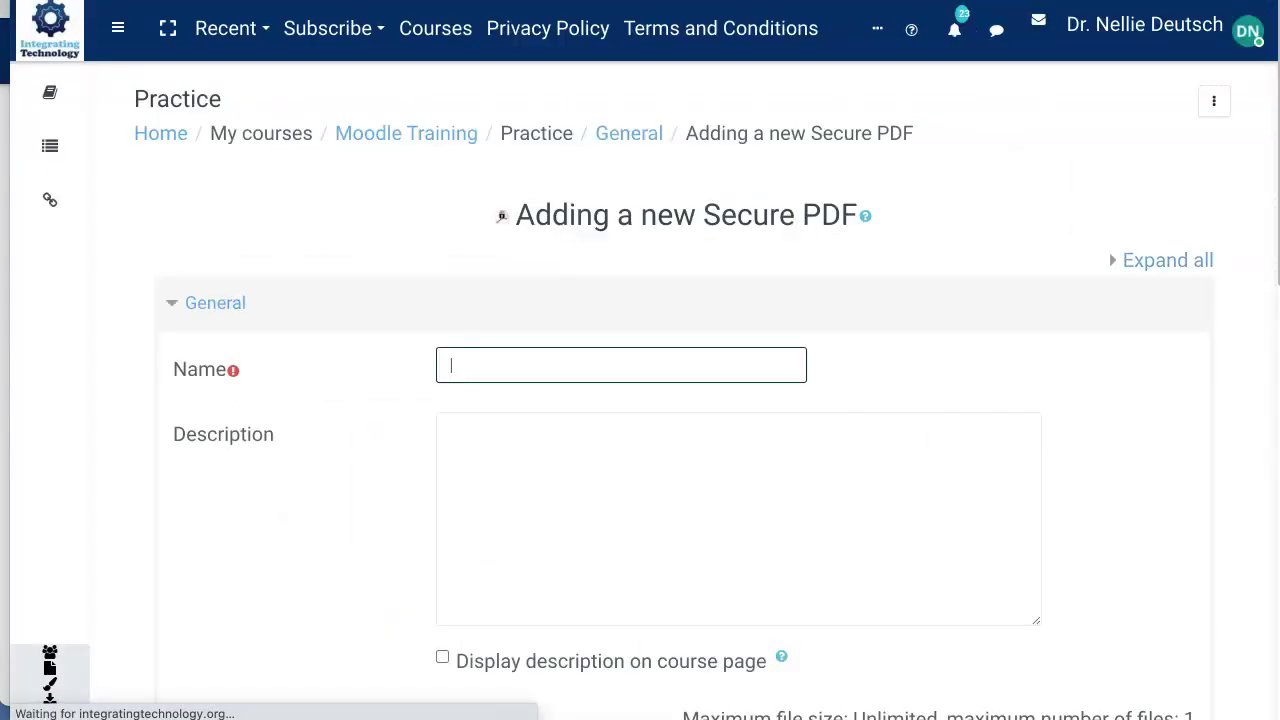
scroll(640, 400, "down", 5)
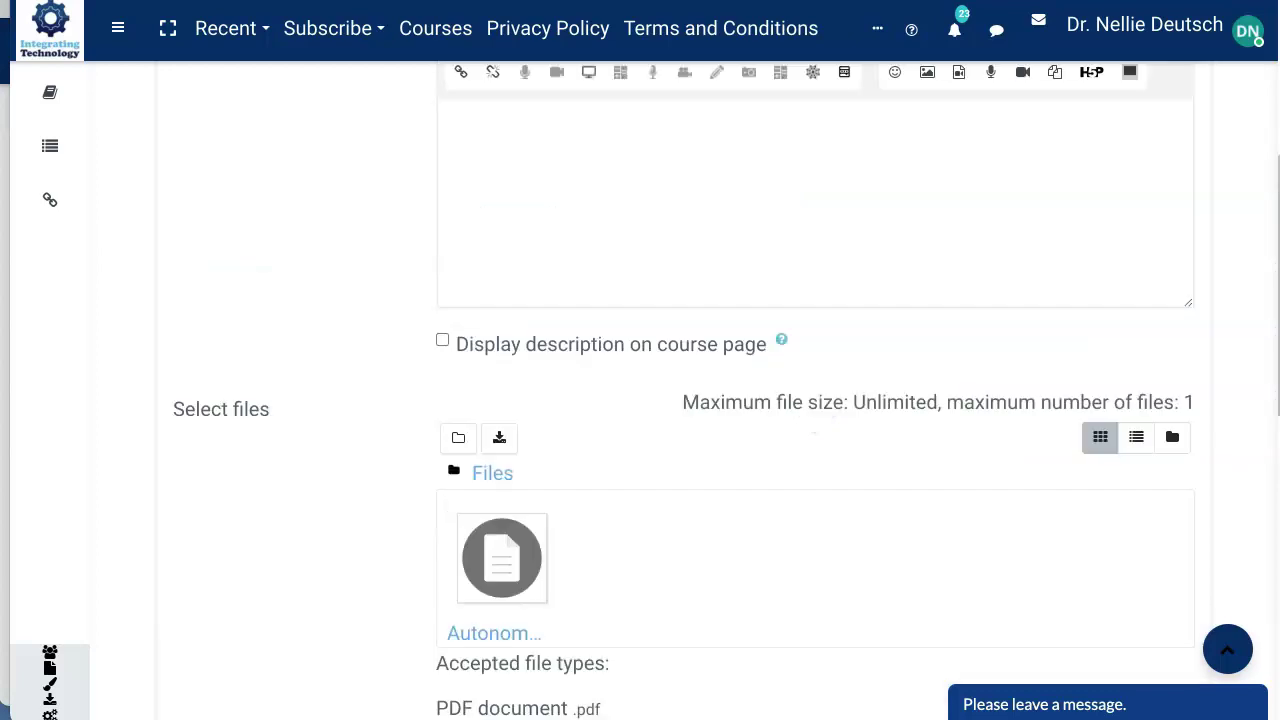
Step: Review the selected PDF file and the Availability options in the common module settings of the Secure PDF form
scroll(640, 400, "up", 2)
scroll(640, 400, "down", 1)
scroll(640, 400, "down", 3)
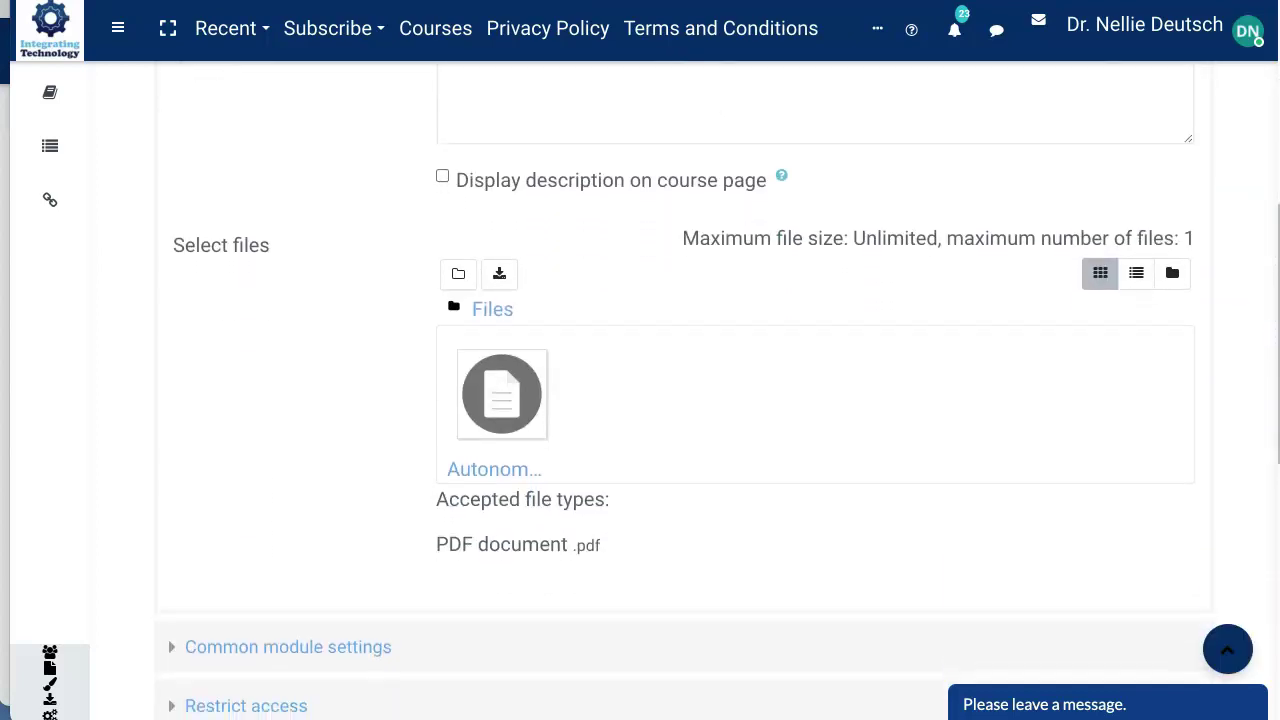
scroll(815, 400, "down", 1)
scroll(815, 405, "down", 1)
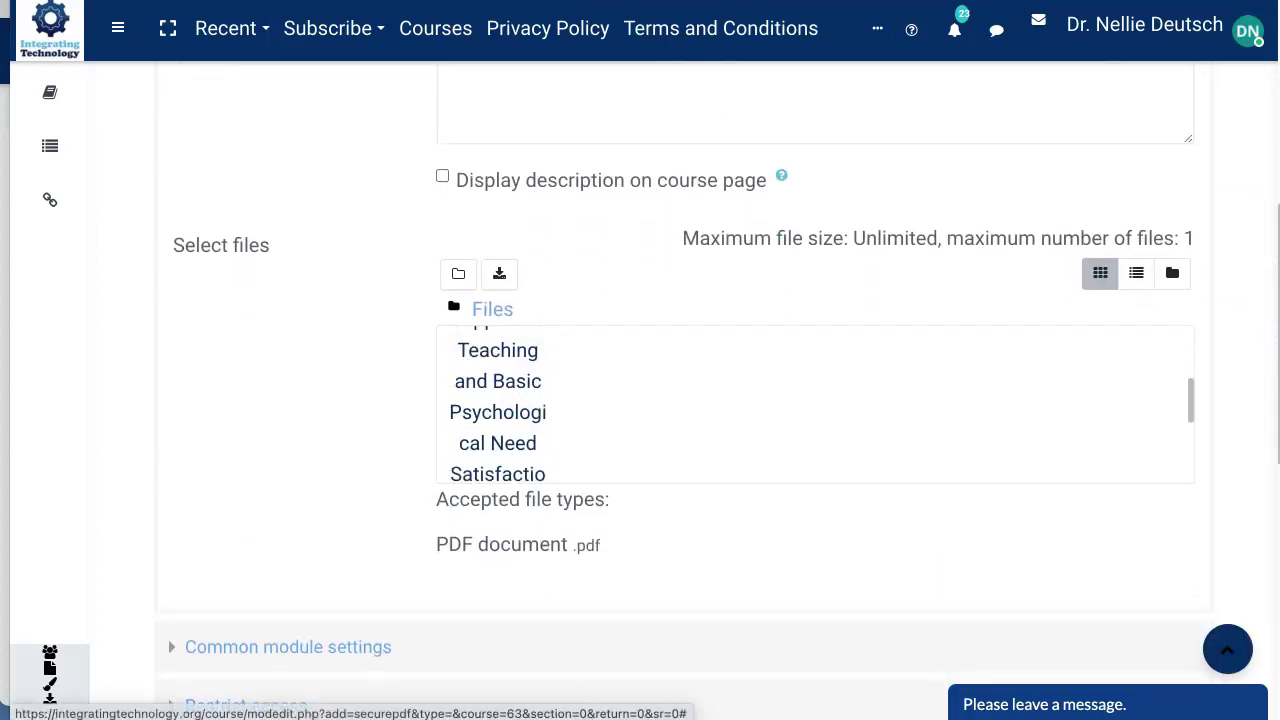
scroll(815, 405, "up", 1)
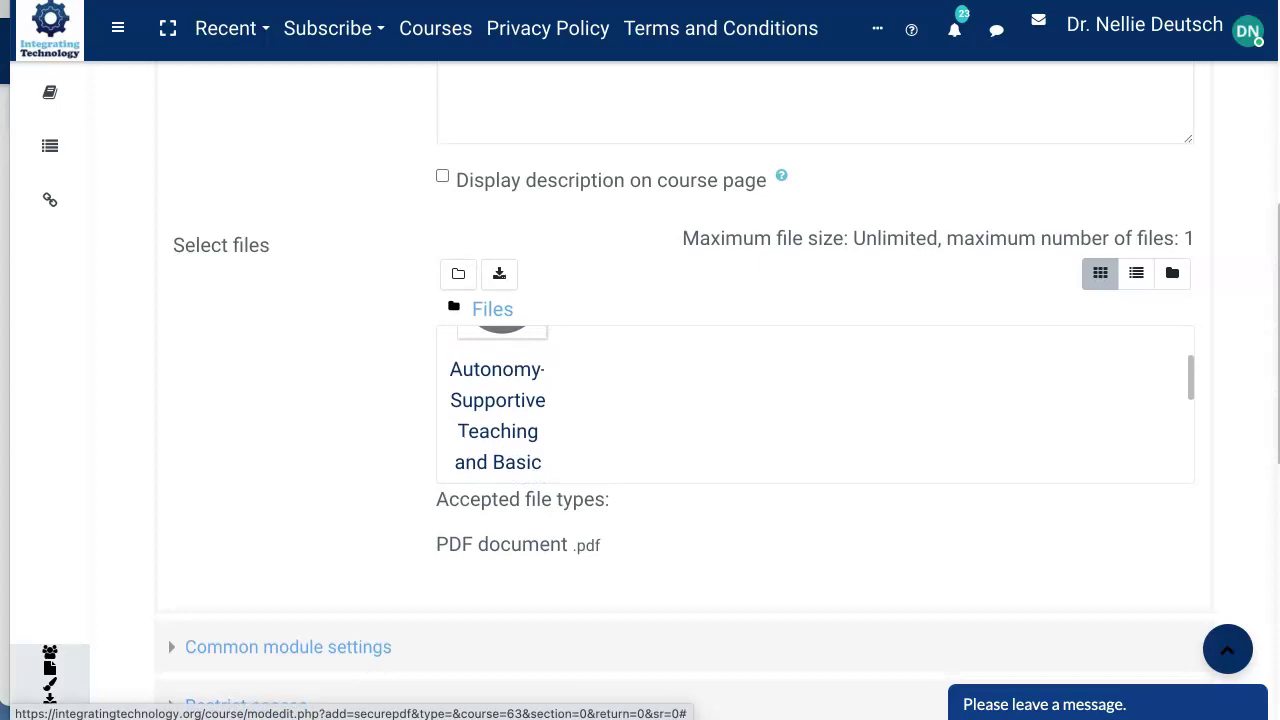
scroll(640, 400, "down", 5)
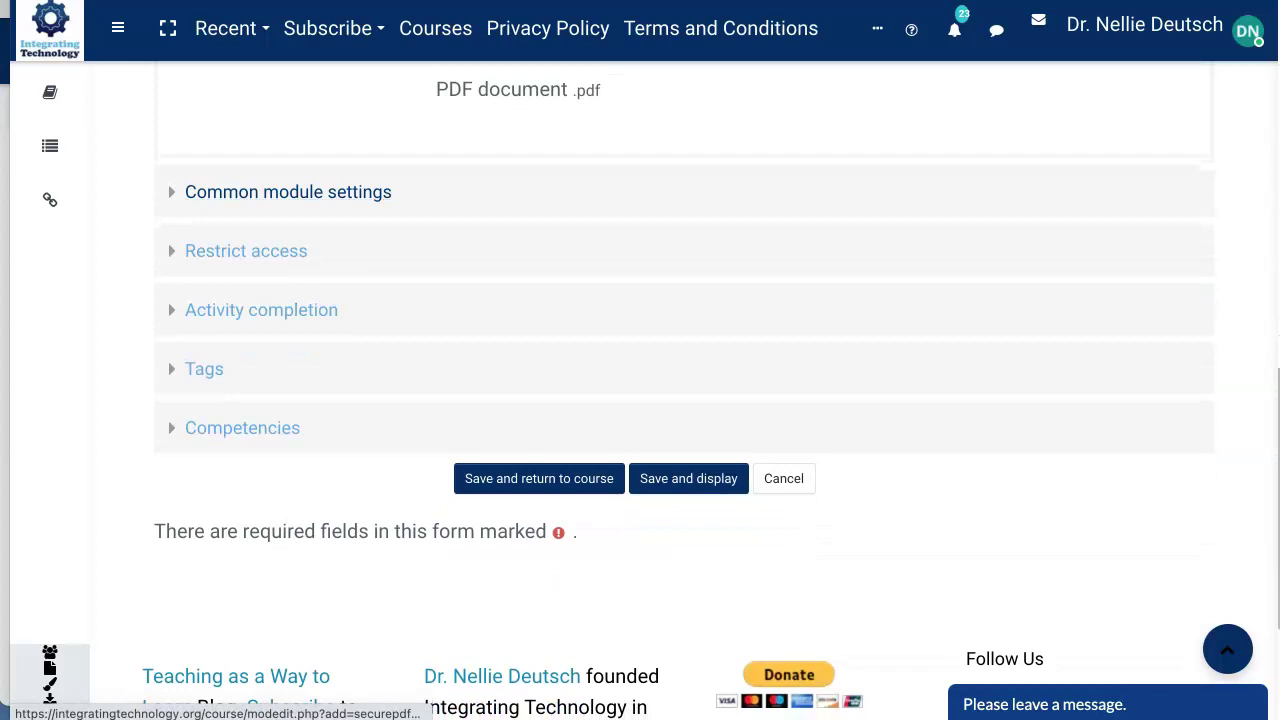
left_click(288, 191)
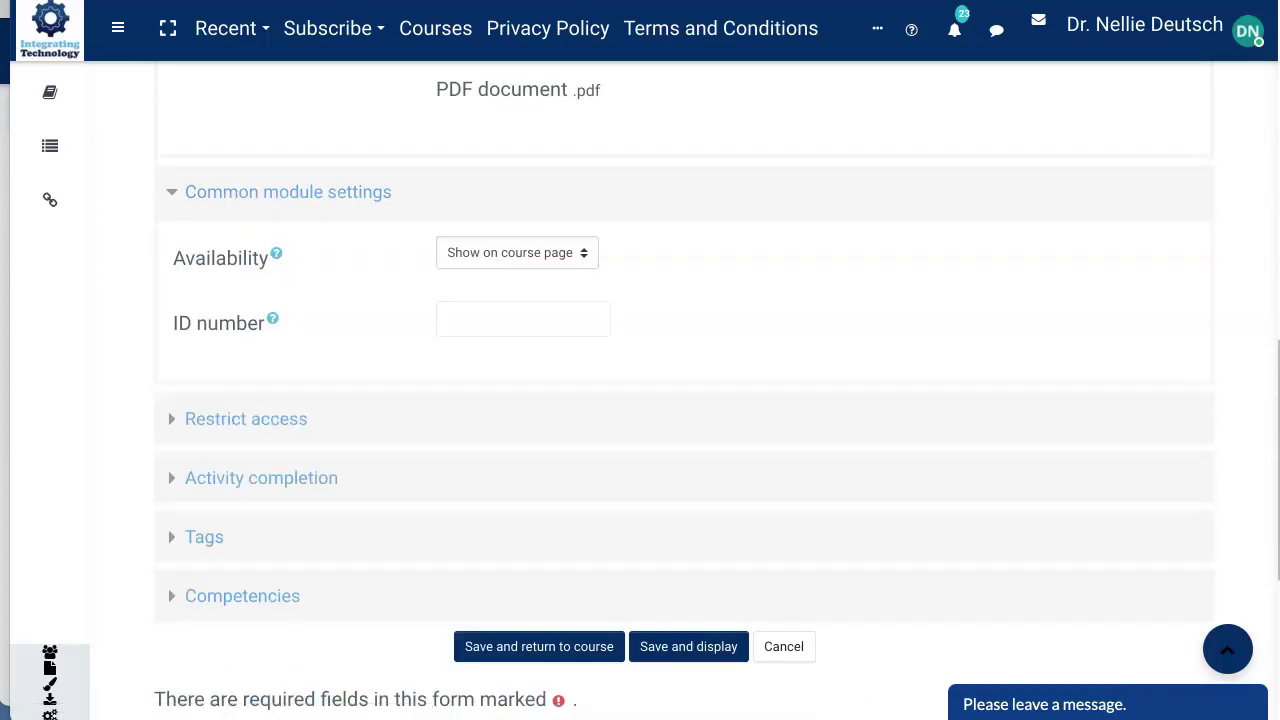
left_click(517, 253)
key("Escape")
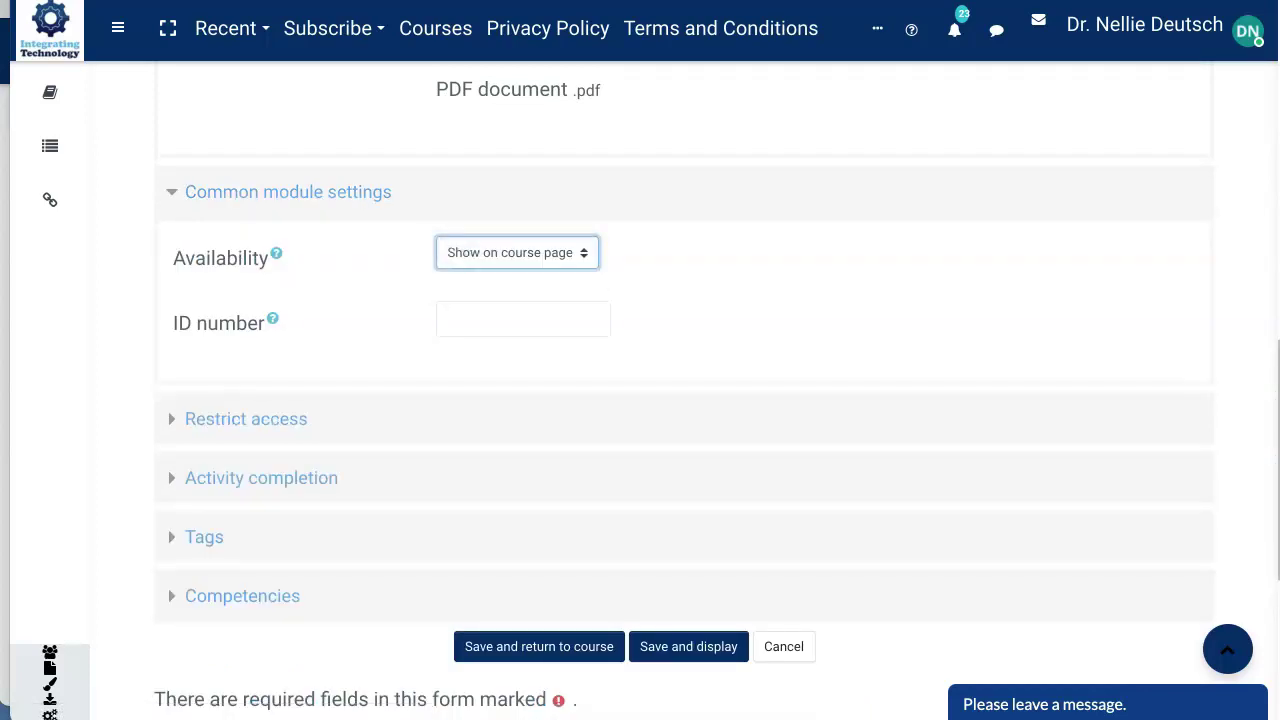
Step: Set the activity's completion tracking to "Do not indicate activity completion", and save and display the activity
scroll(250, 415, "down", 1)
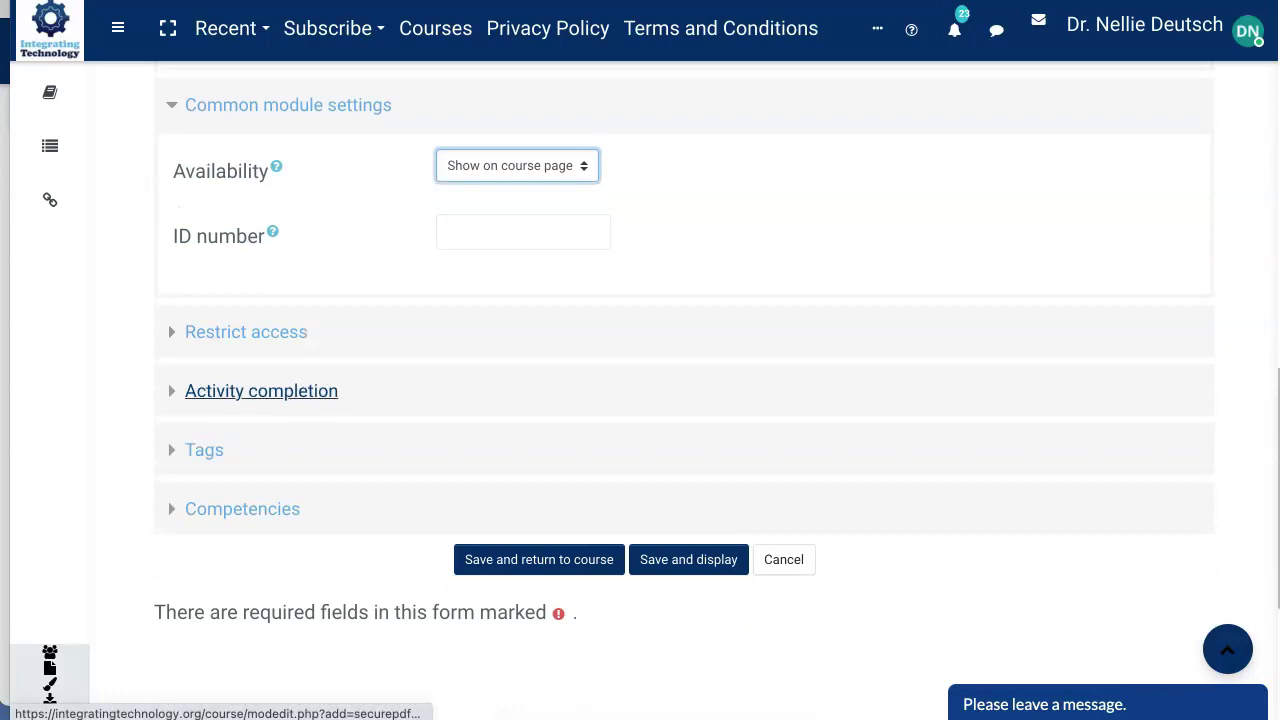
scroll(261, 391, "down", 1)
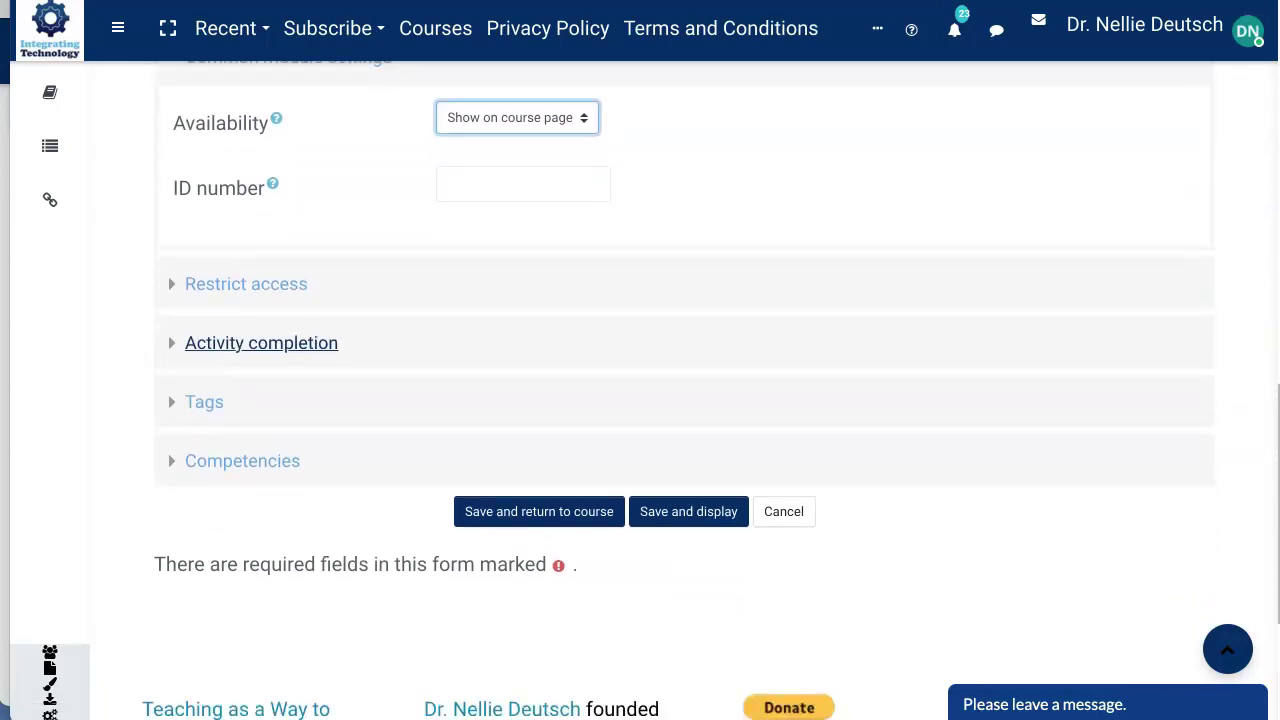
left_click(261, 343)
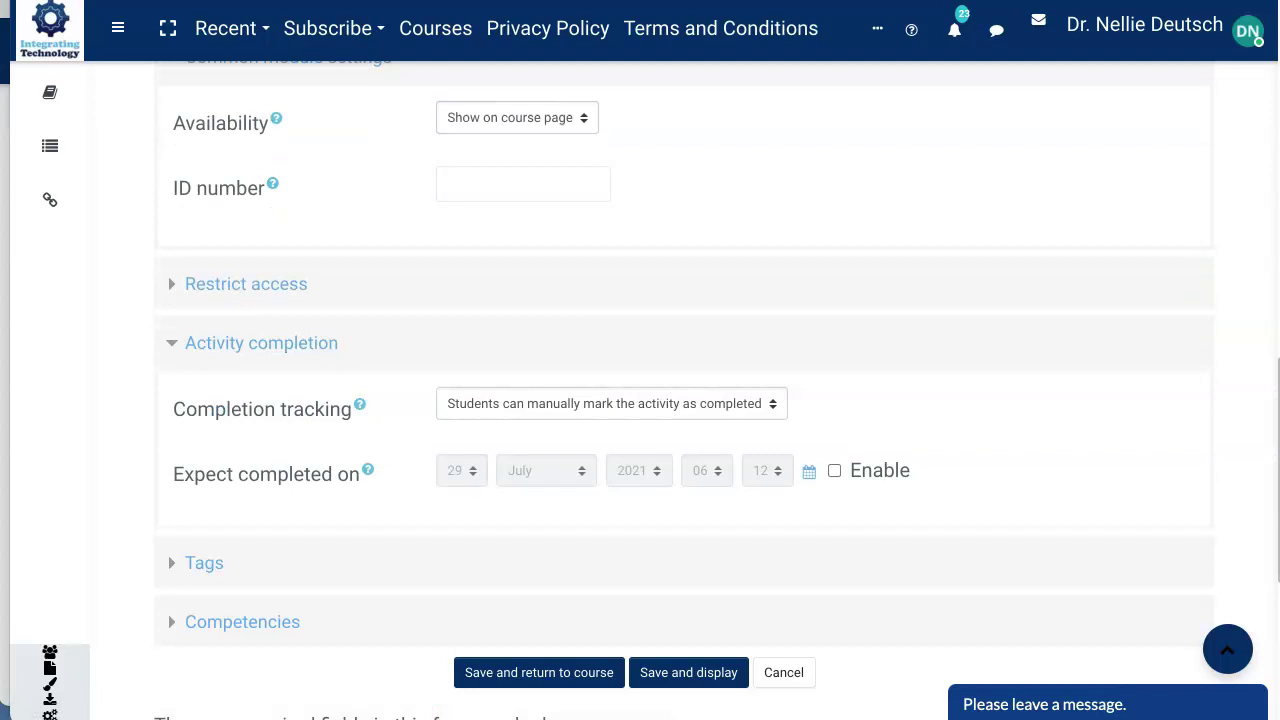
left_click(611, 403)
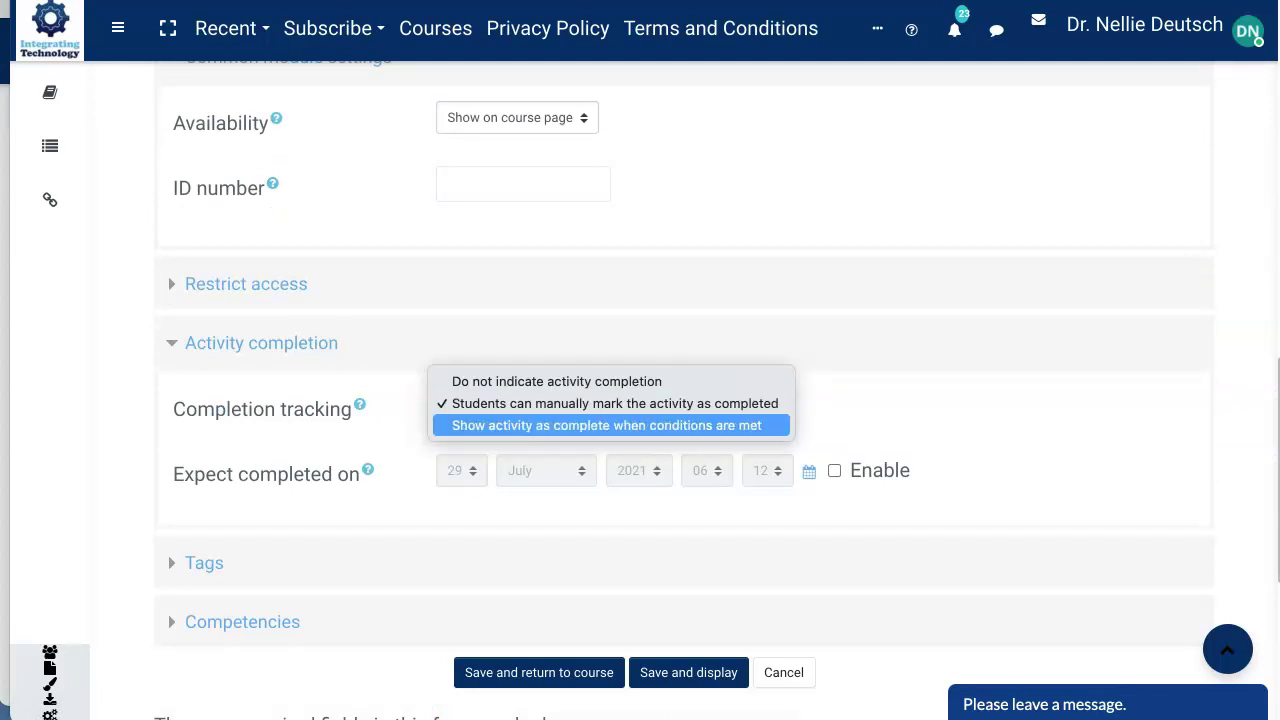
key("Return")
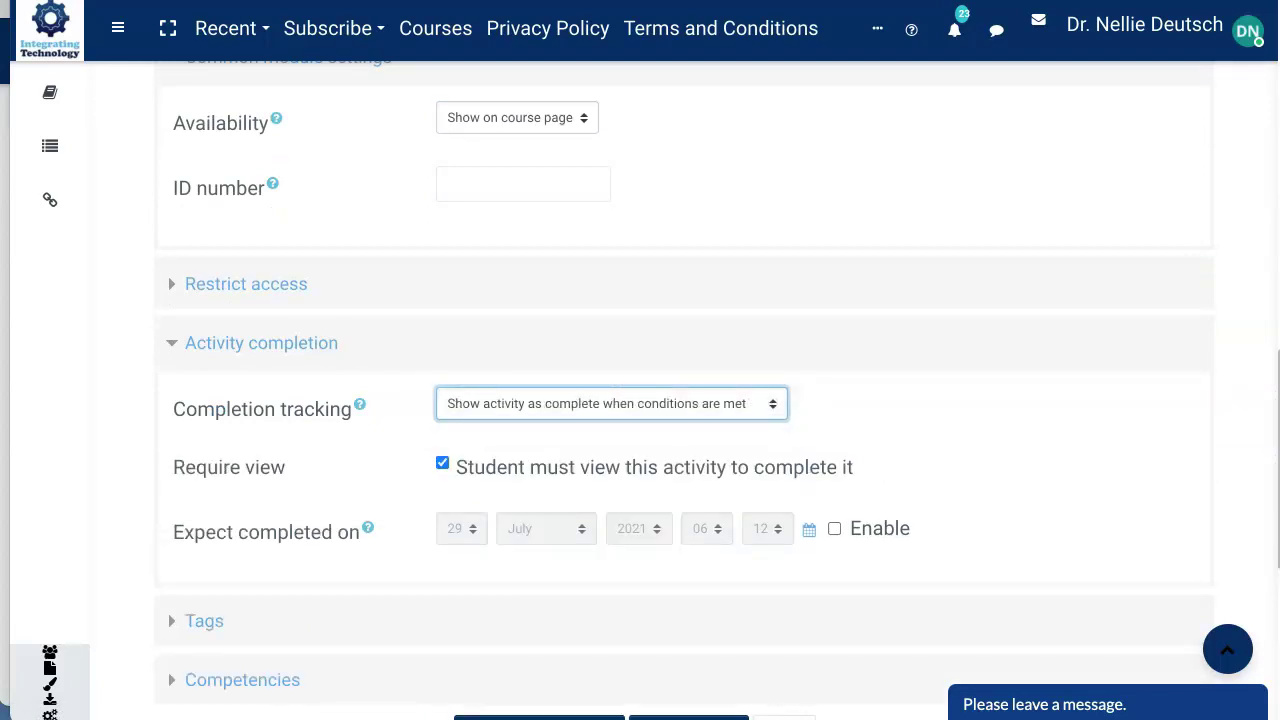
left_click(611, 403)
left_click(557, 360)
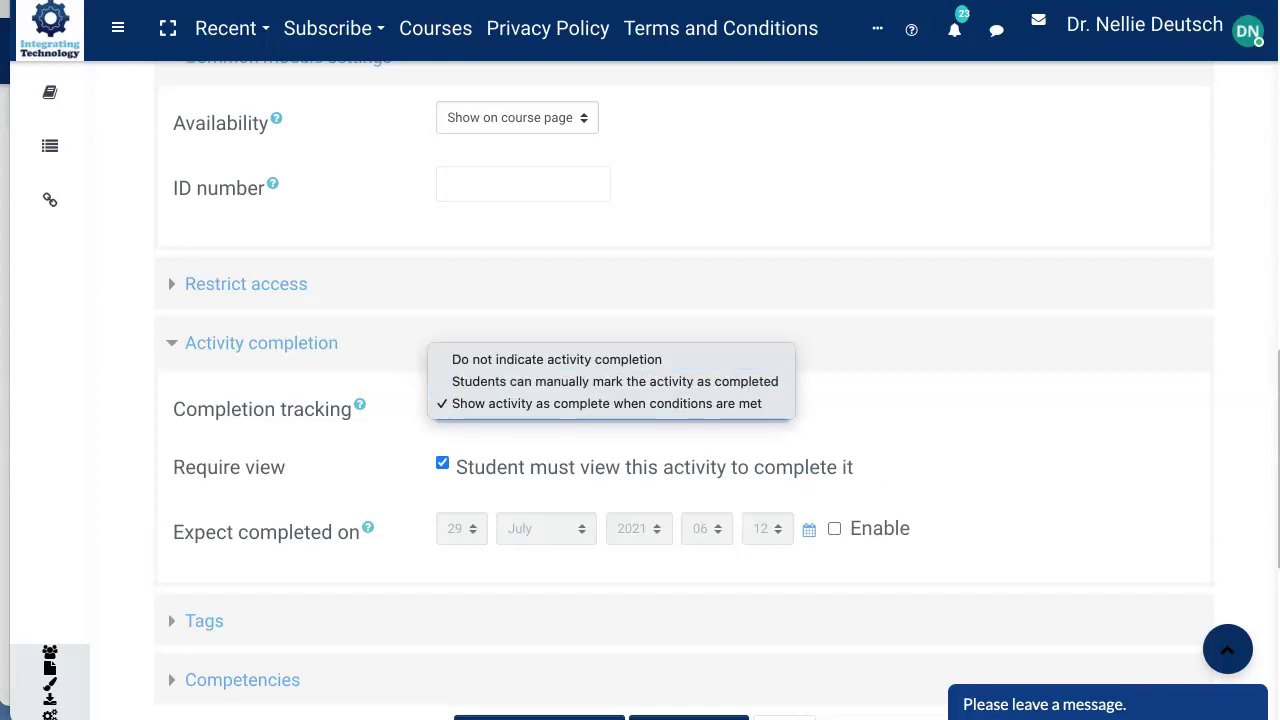
scroll(640, 400, "down", 3)
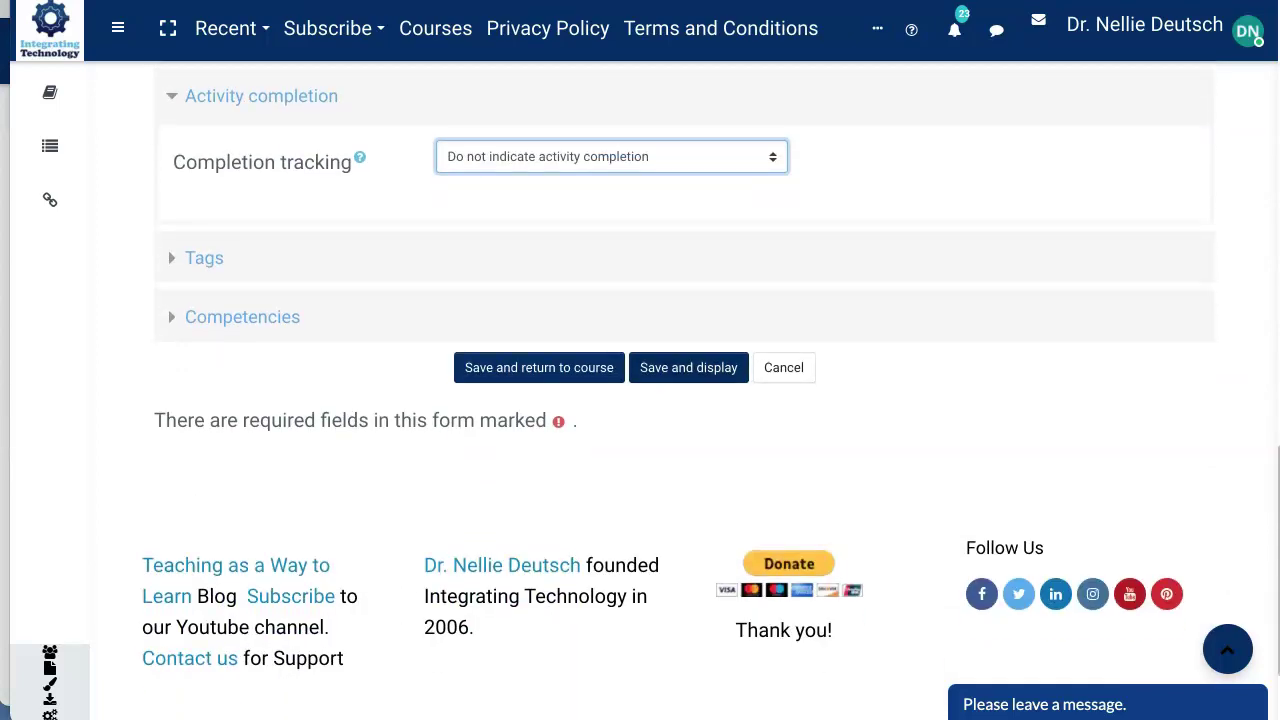
left_click(688, 367)
Step: Look through page 1 of the displayed Secure PDF, and advance to page 2 to view its content
scroll(780, 400, "down", 5)
scroll(700, 400, "down", 10)
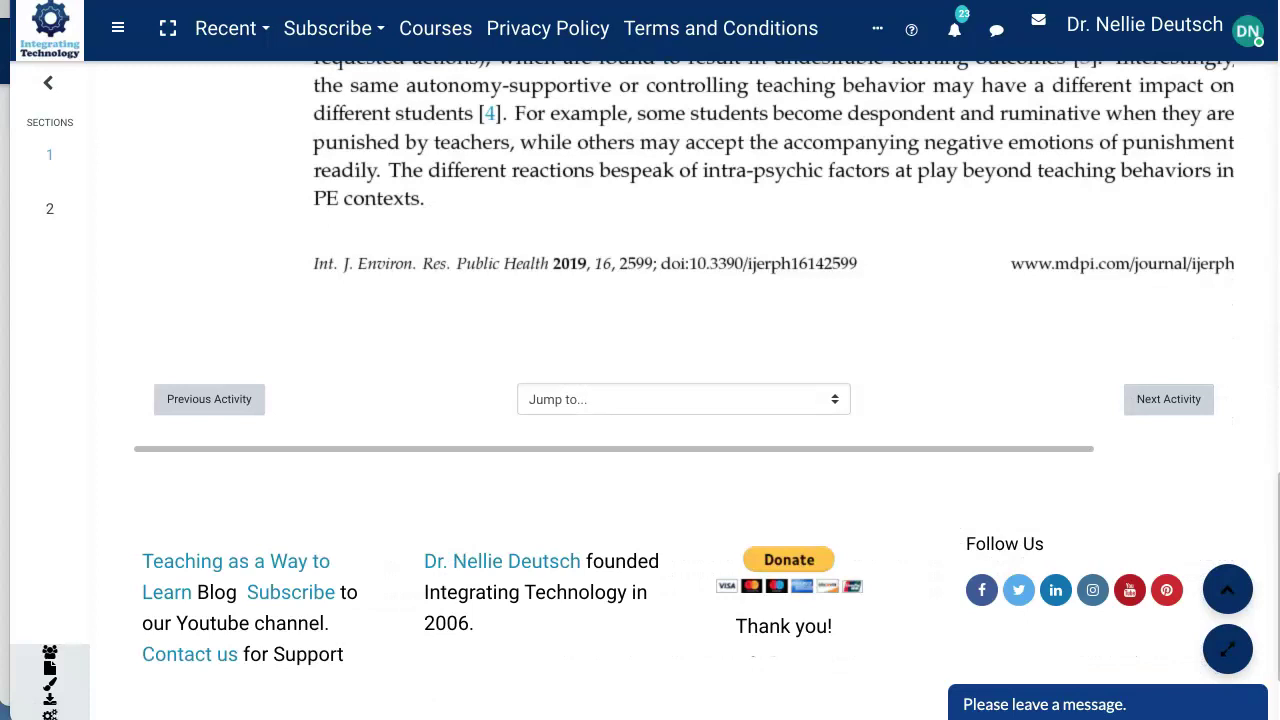
scroll(700, 400, "up", 15)
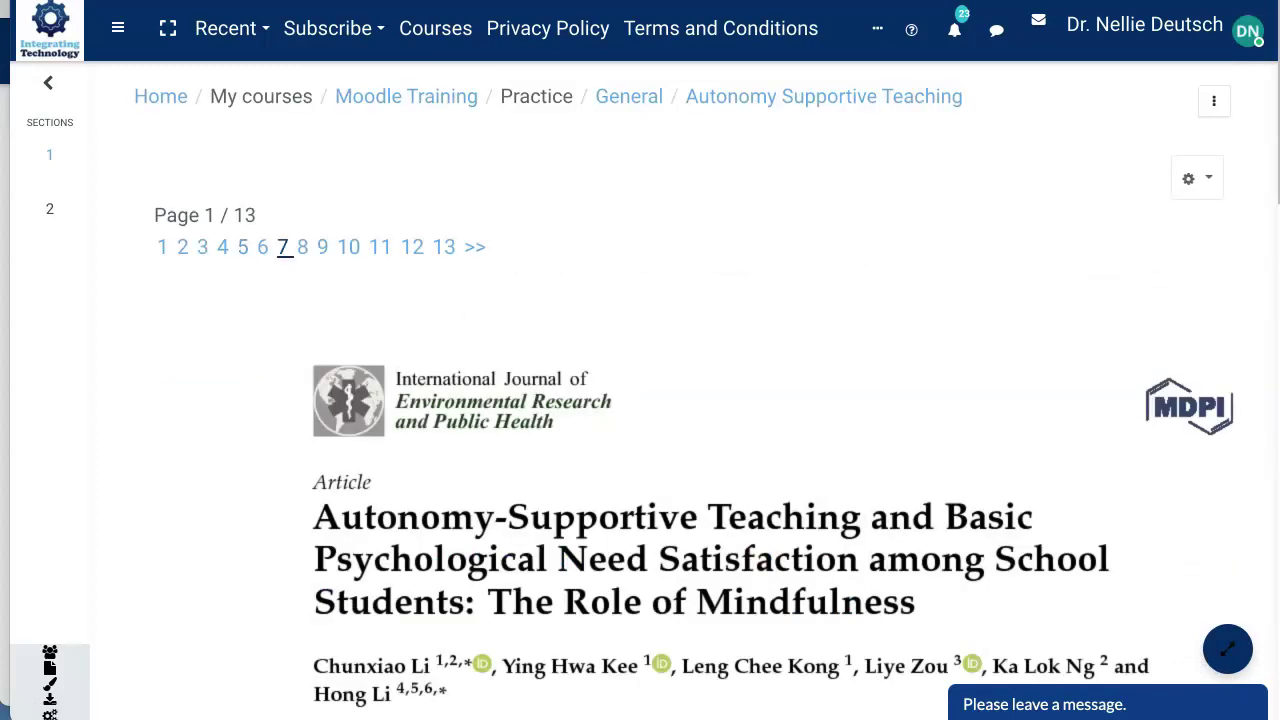
left_click(475, 248)
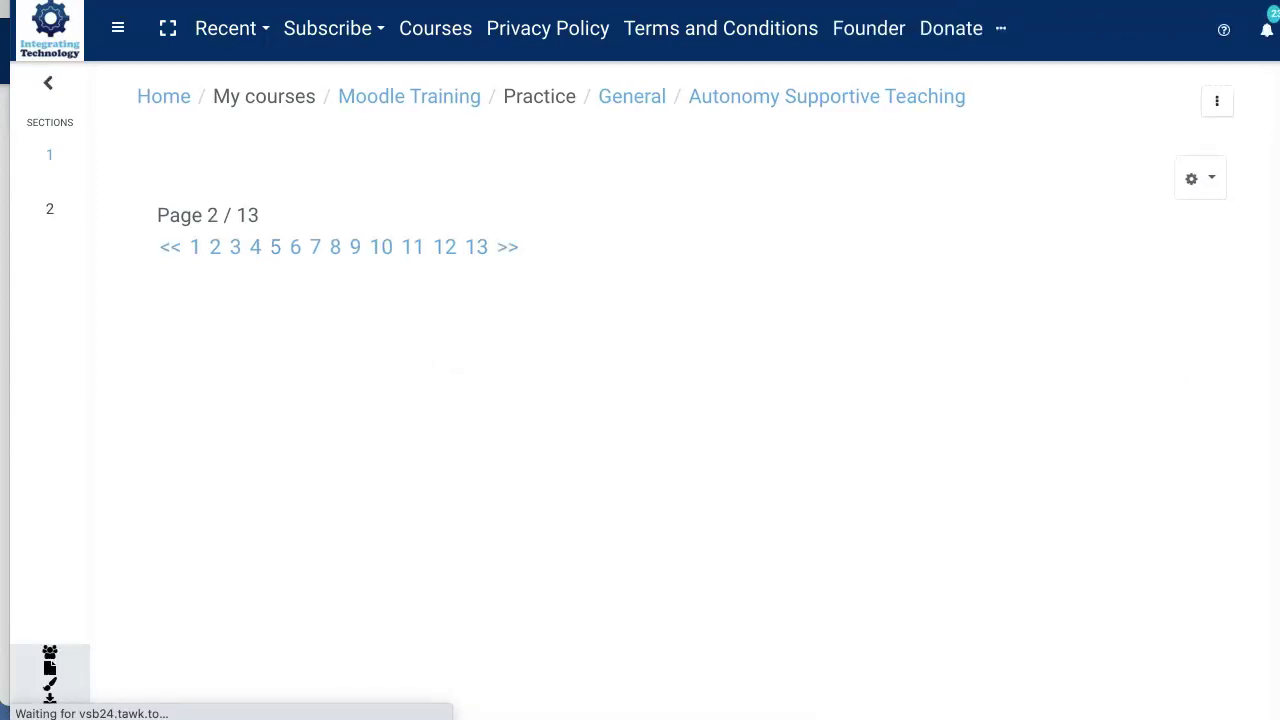
scroll(684, 404, "down", 2)
scroll(684, 404, "down", 15)
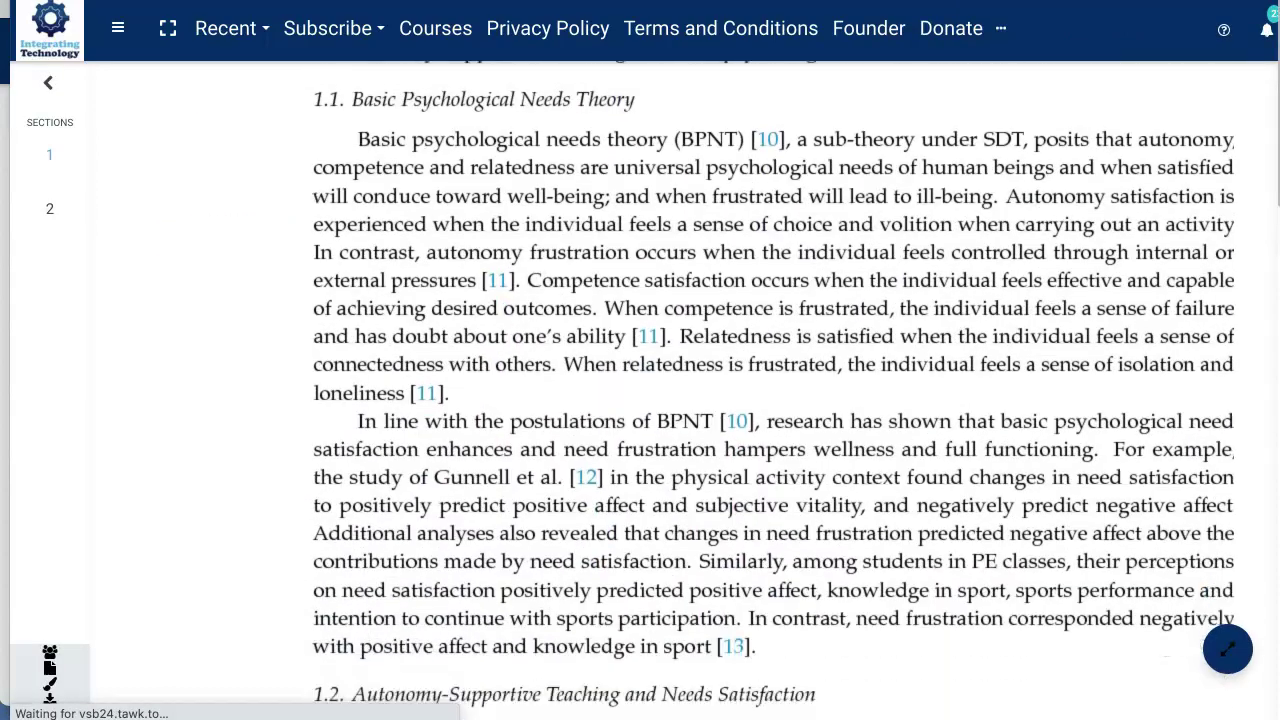
scroll(1168, 260, "down", 1)
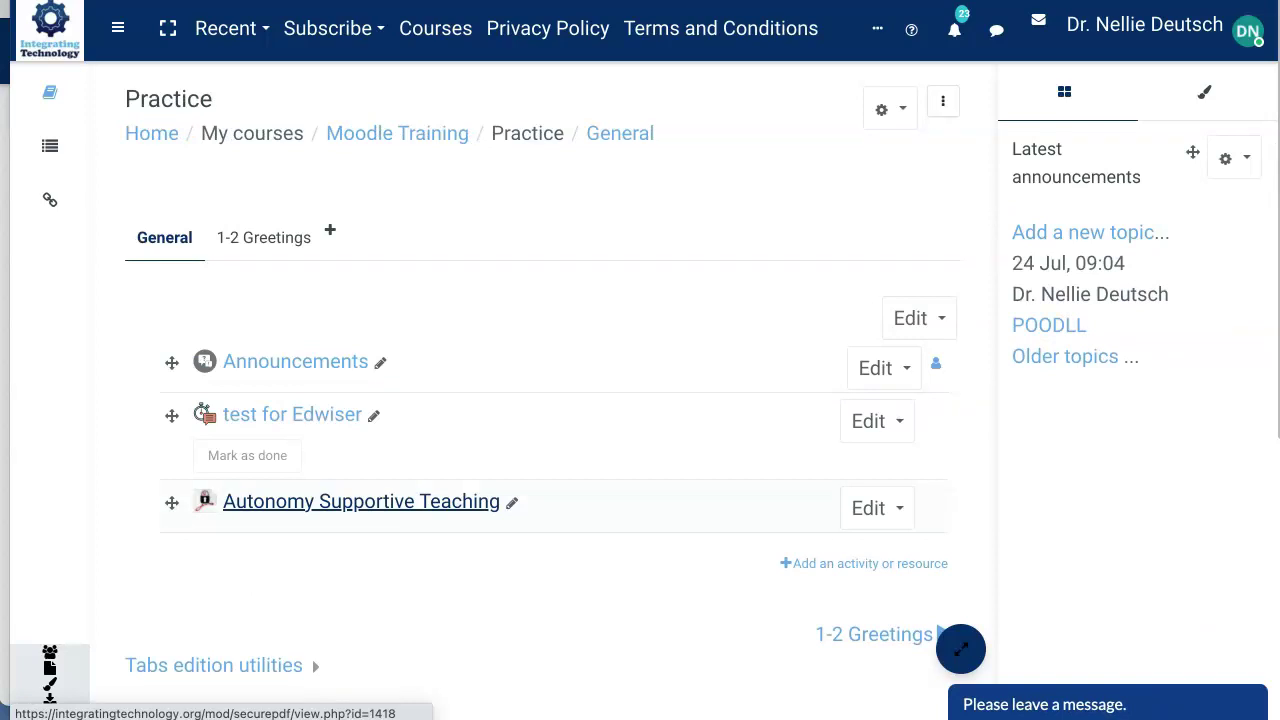
Step: Turn editing off in the Practice course, and view the first page of the Autonomy Supportive Teaching activity
left_click(942, 101)
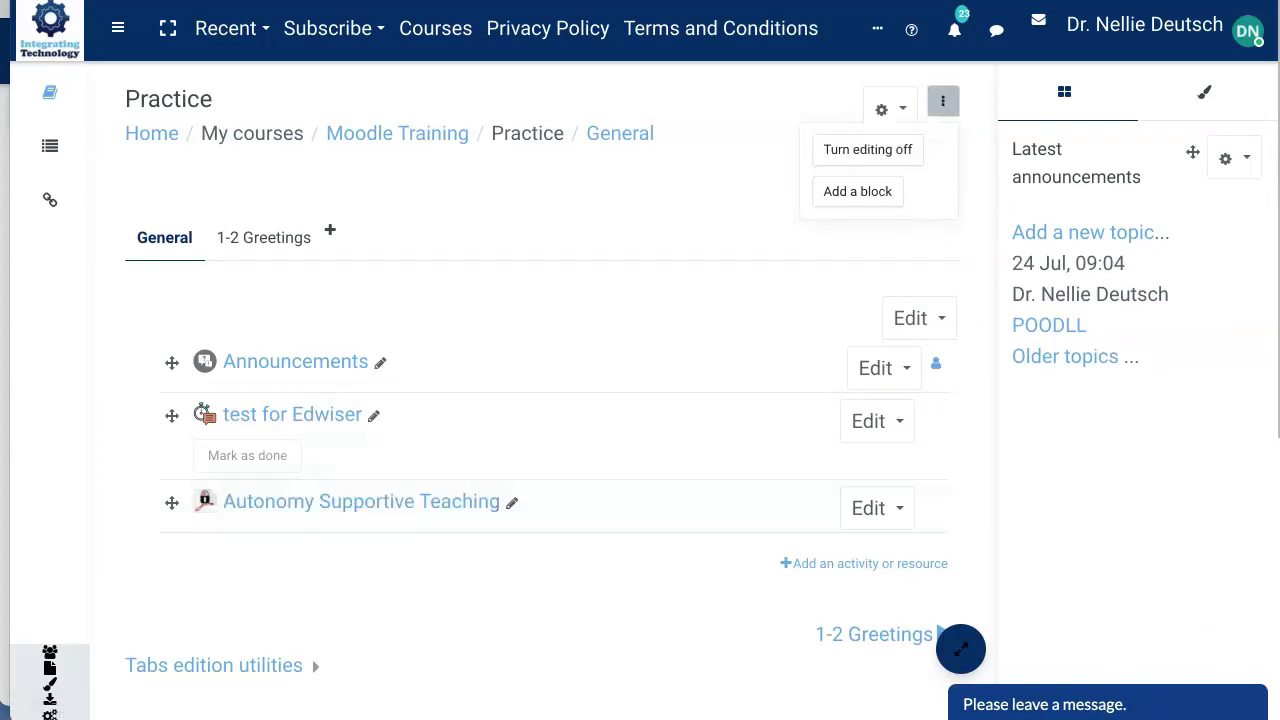
left_click(942, 101)
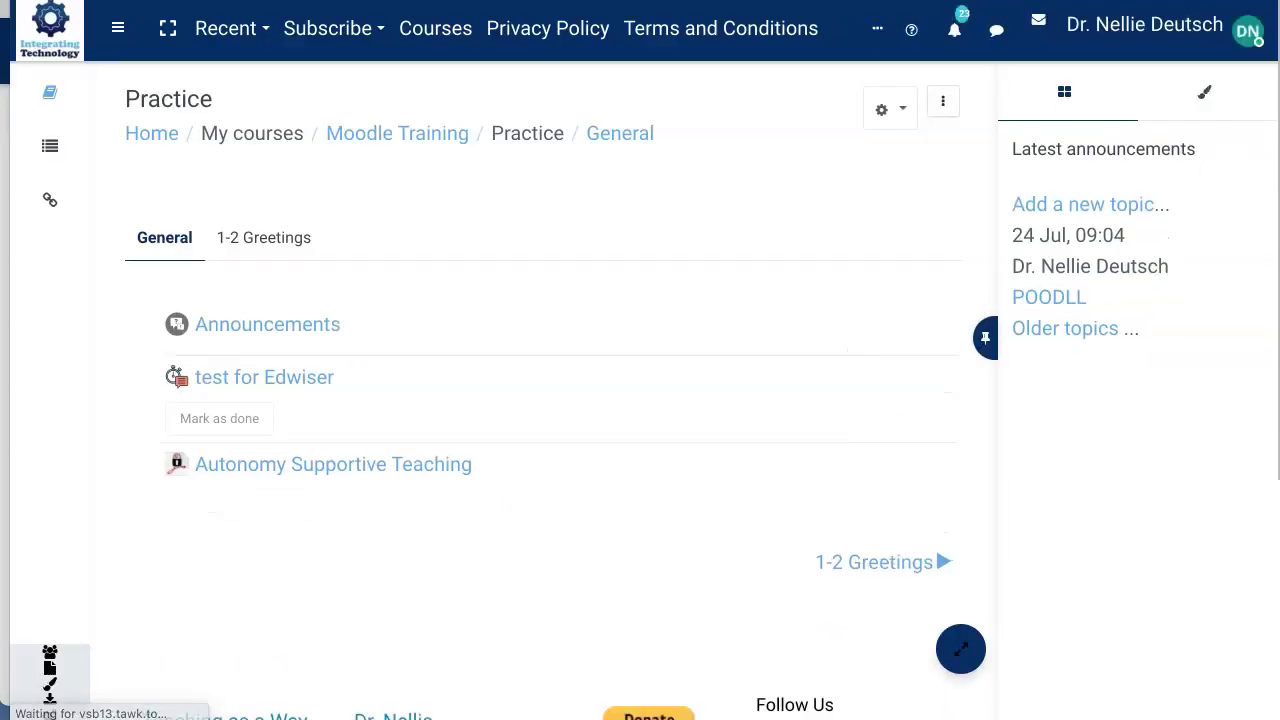
left_click(333, 464)
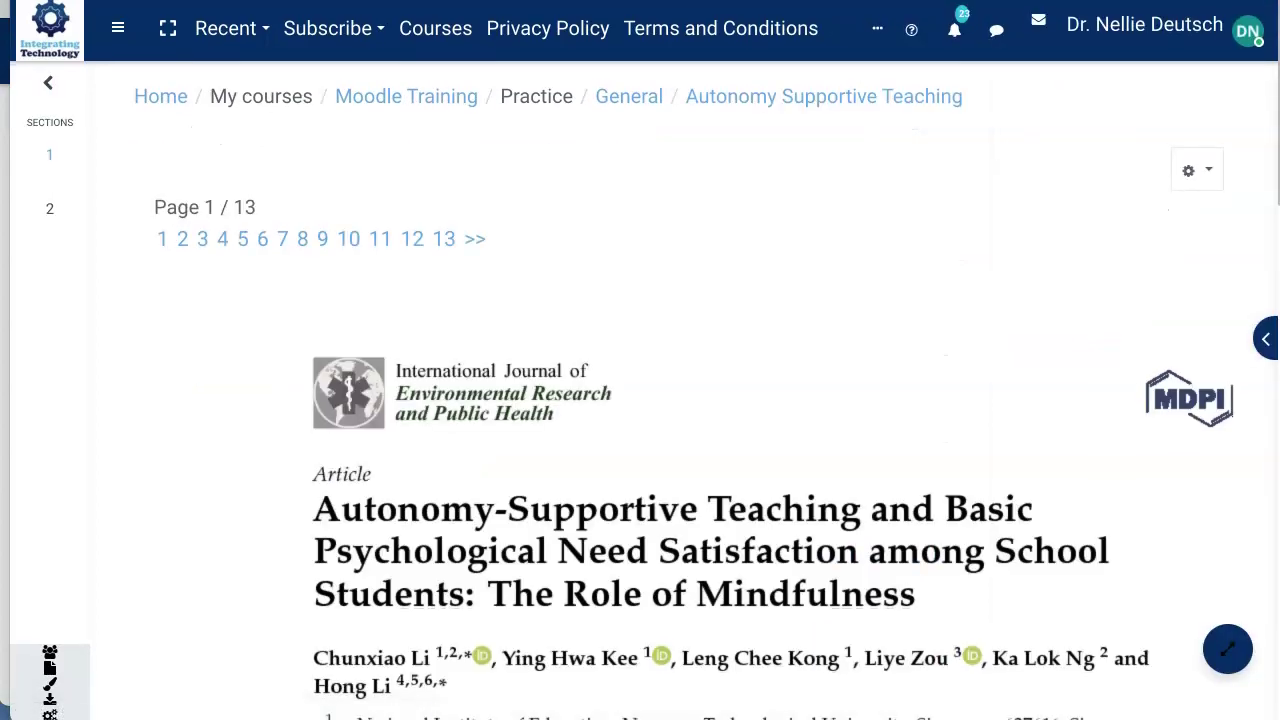
scroll(640, 400, "down", 9)
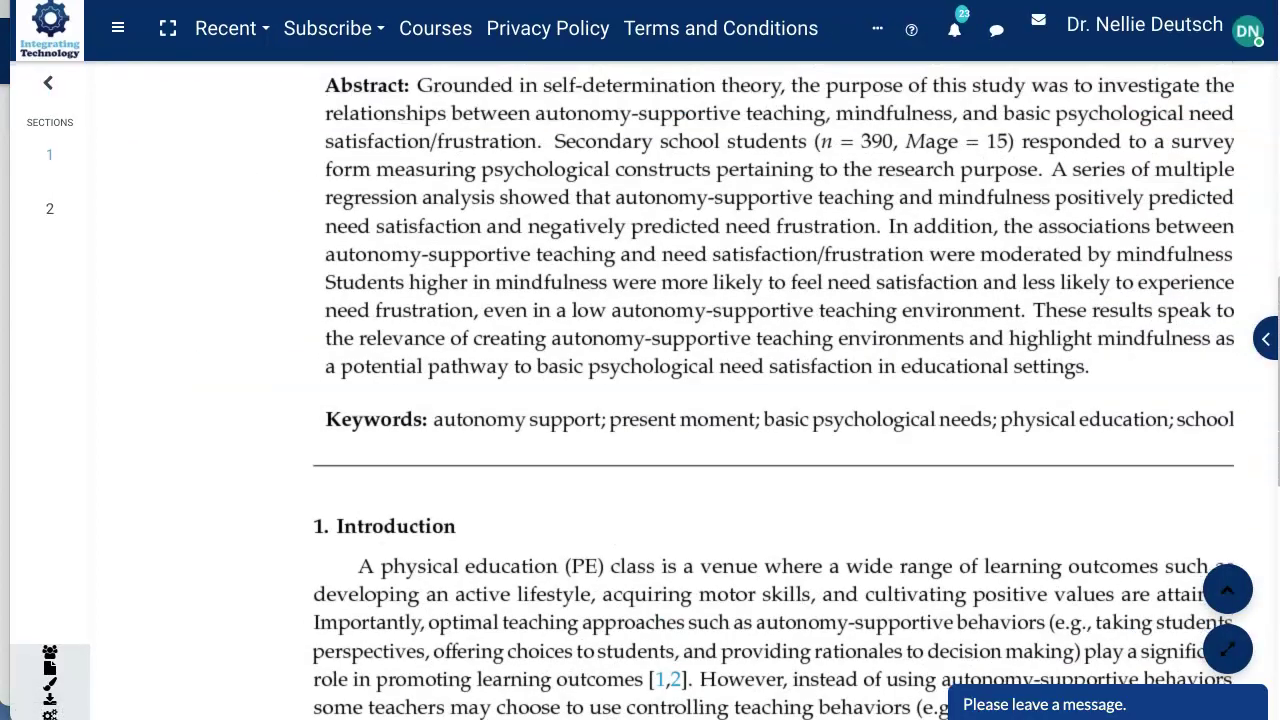
scroll(640, 400, "up", 9)
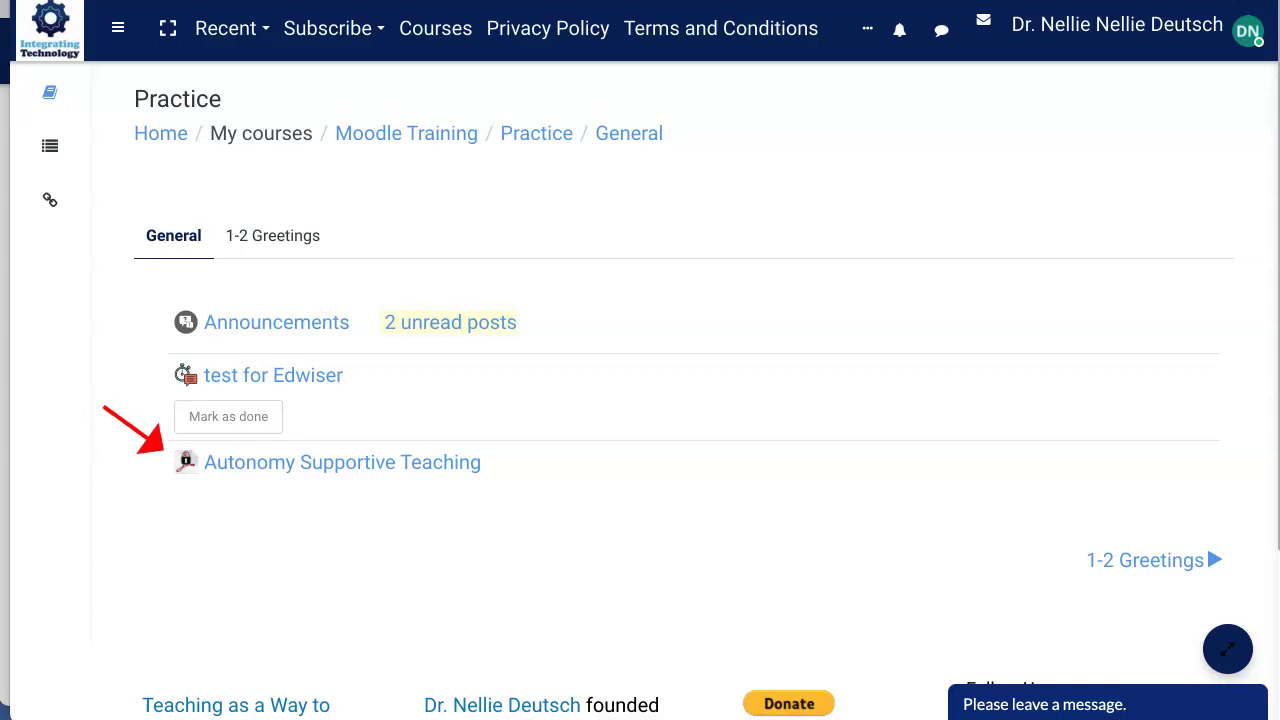
Step: Reopen the Autonomy Supportive Teaching activity from the course and page forward to view page 3 of the PDF
left_click(342, 462)
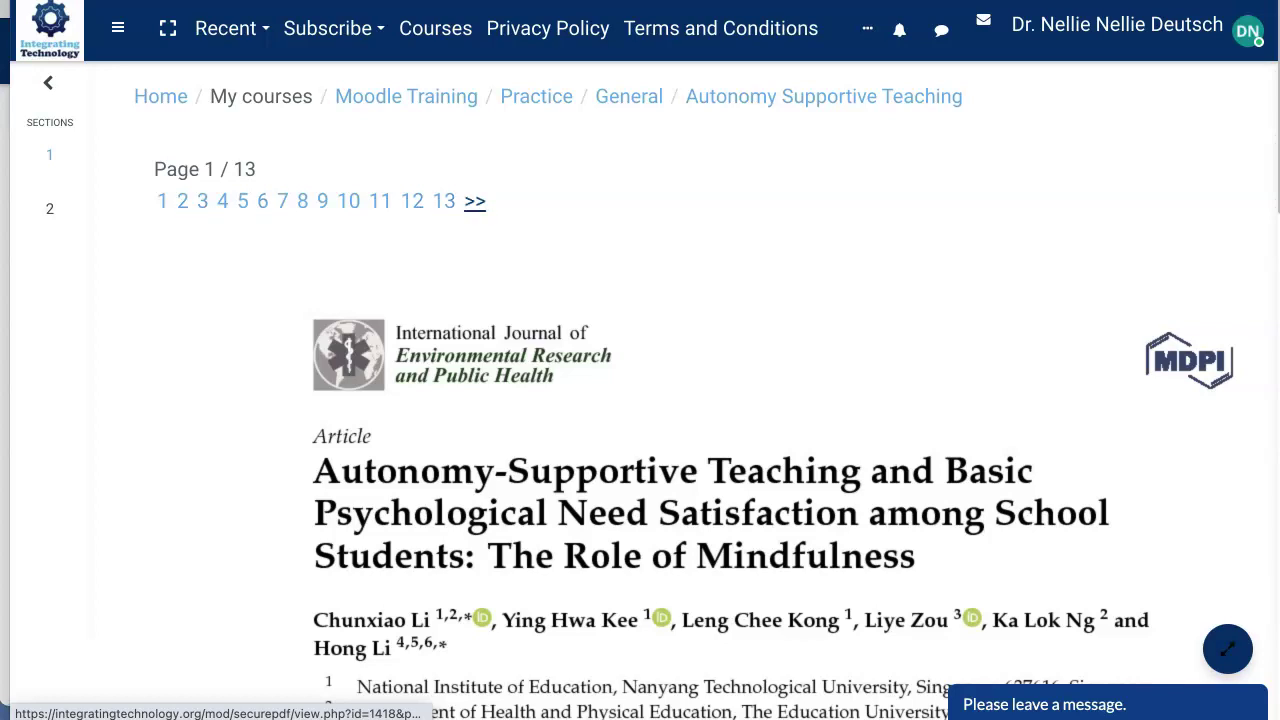
left_click(475, 202)
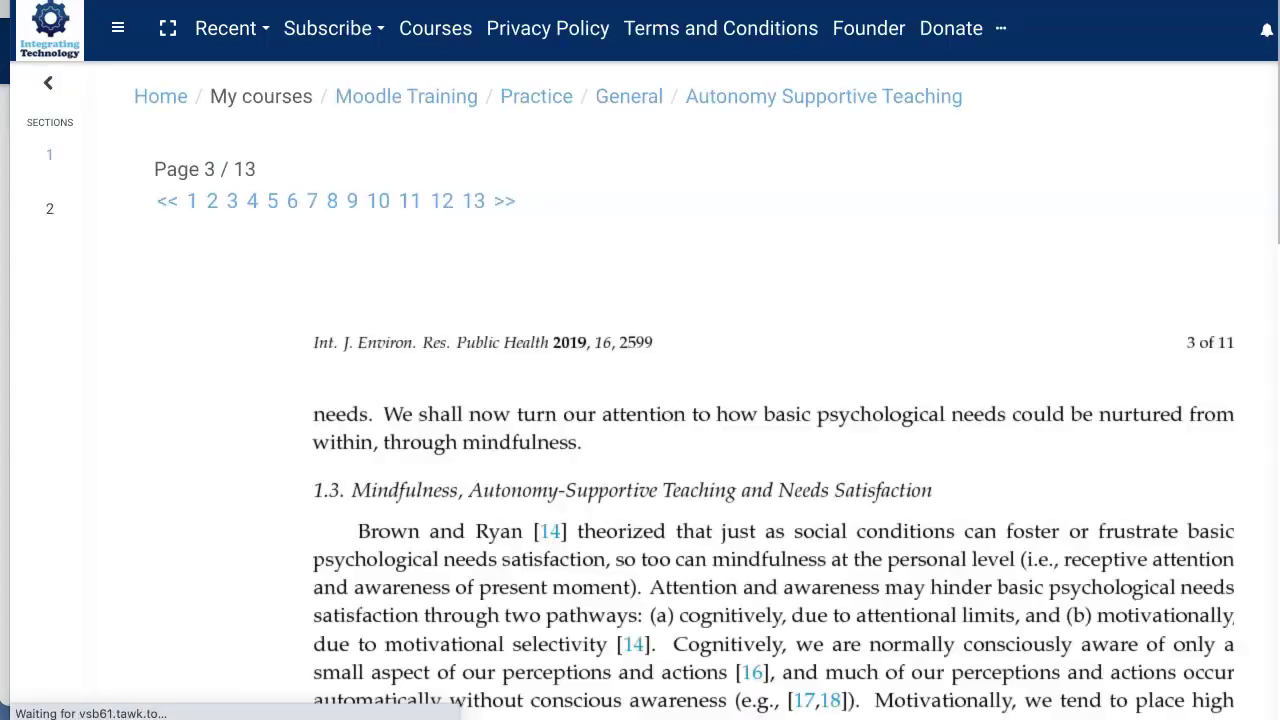
scroll(695, 450, "down", 2)
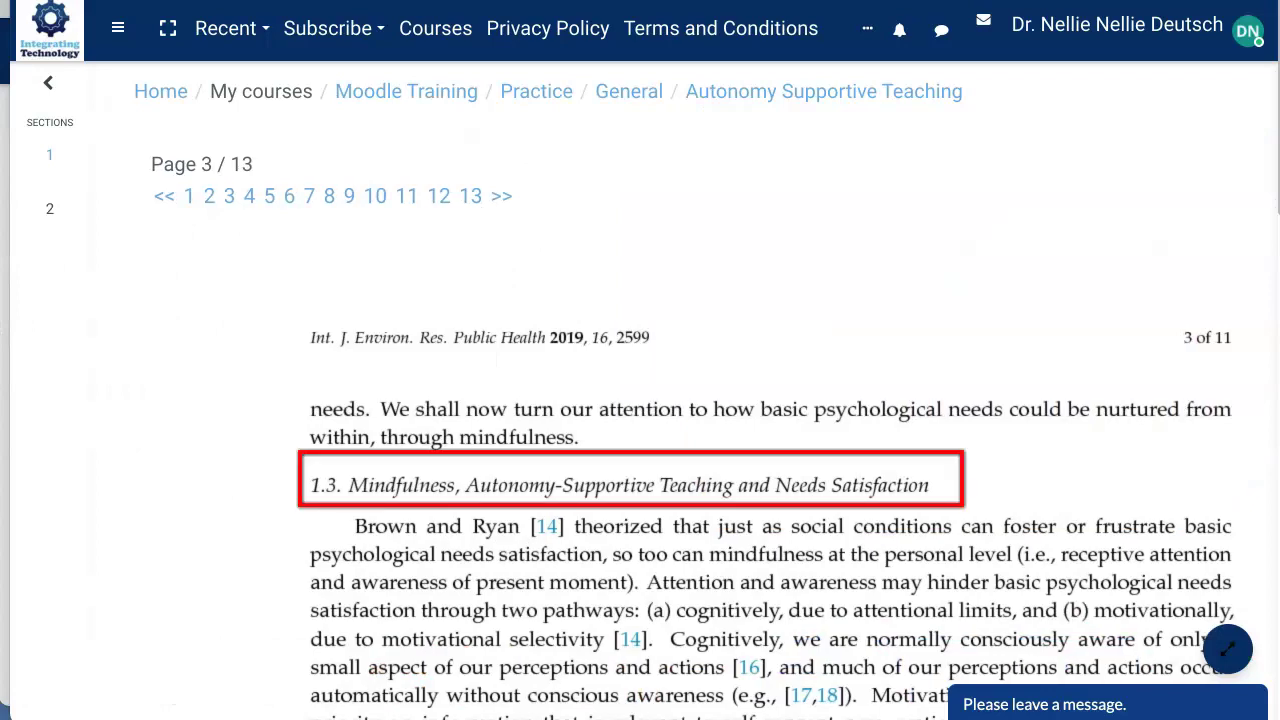
scroll(640, 390, "up", 1)
scroll(684, 437, "right", 1)
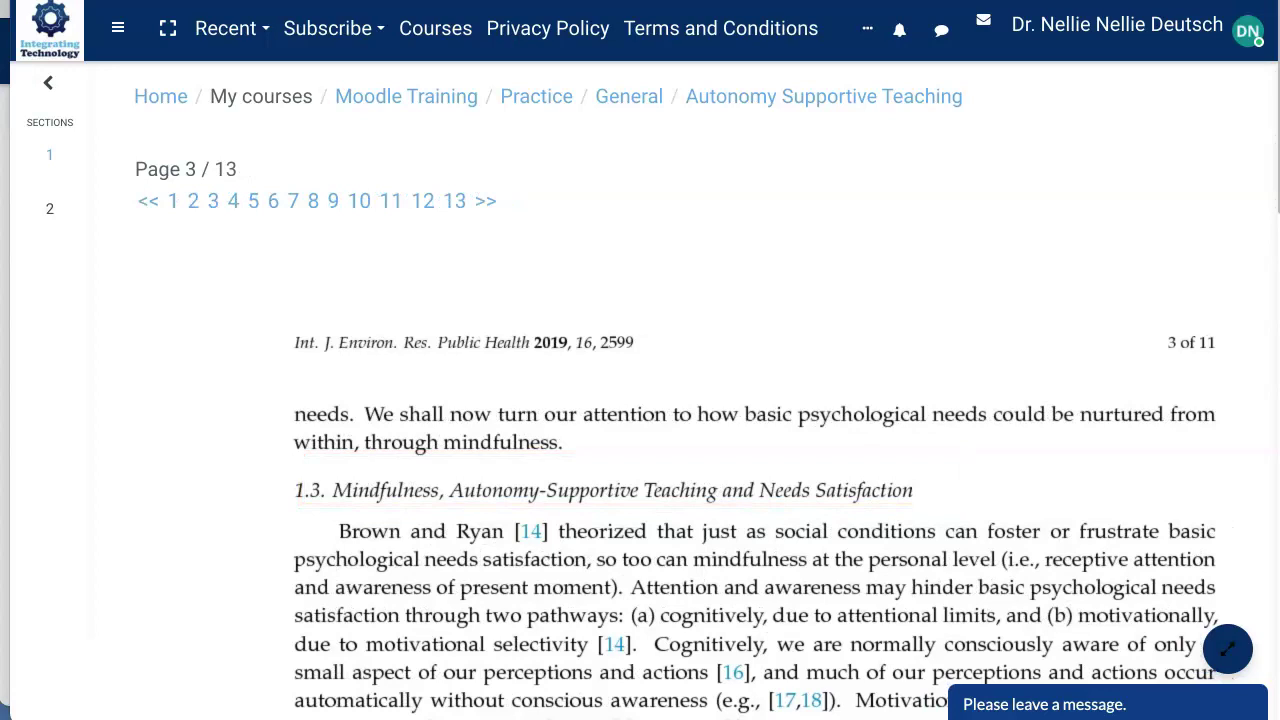